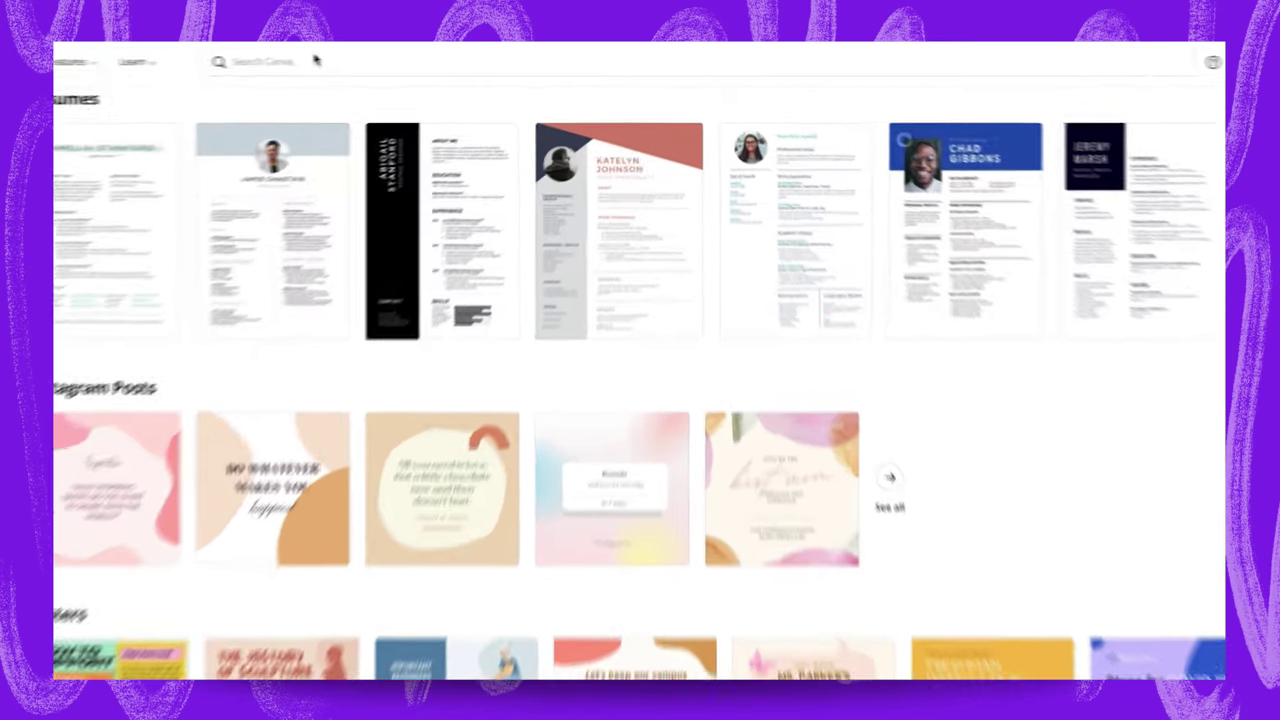
# - Search for 'bio link website' and browse down the Bio Link Website template results
pyautogui.click(405, 57)
pyautogui.write('bio ')
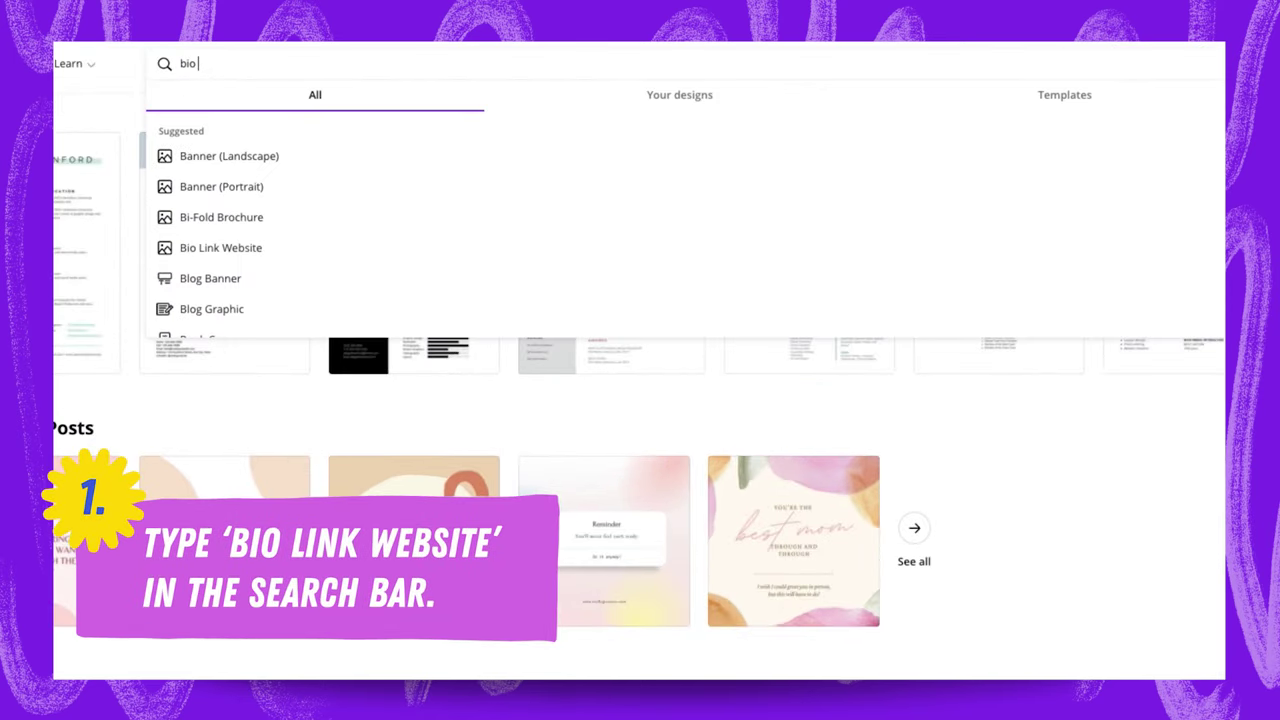
pyautogui.write('link website')
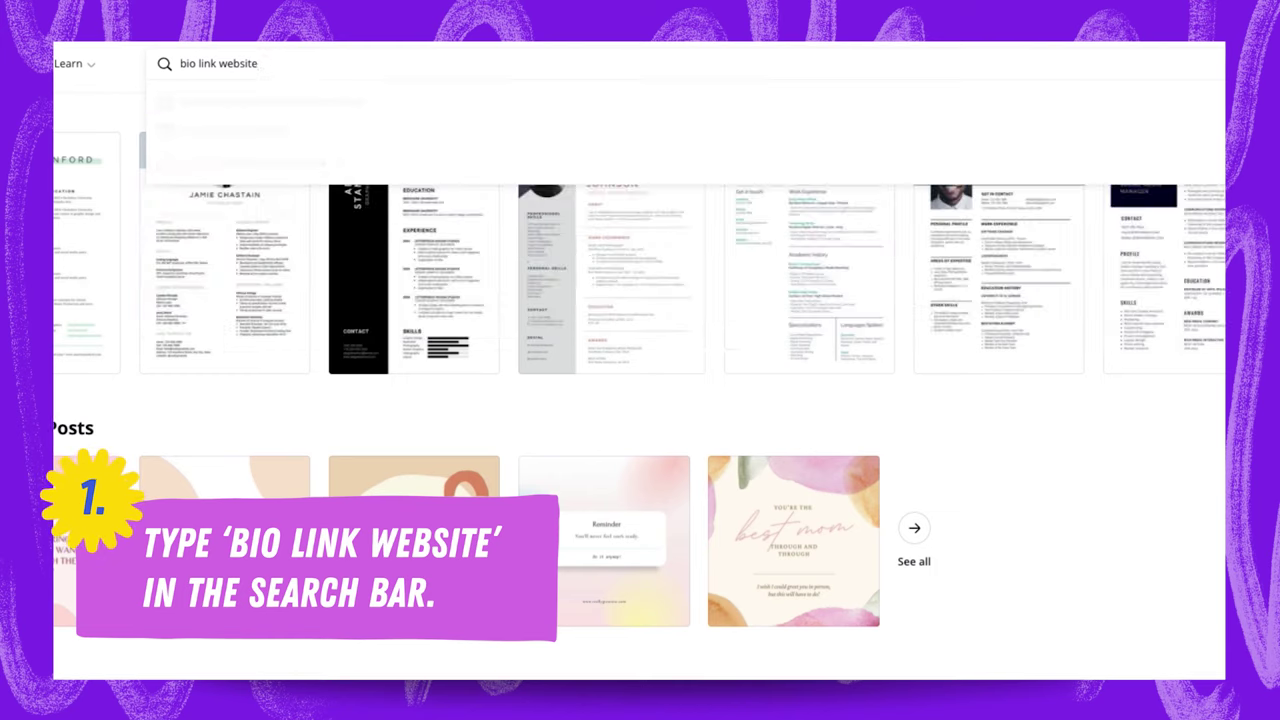
pyautogui.click(233, 154)
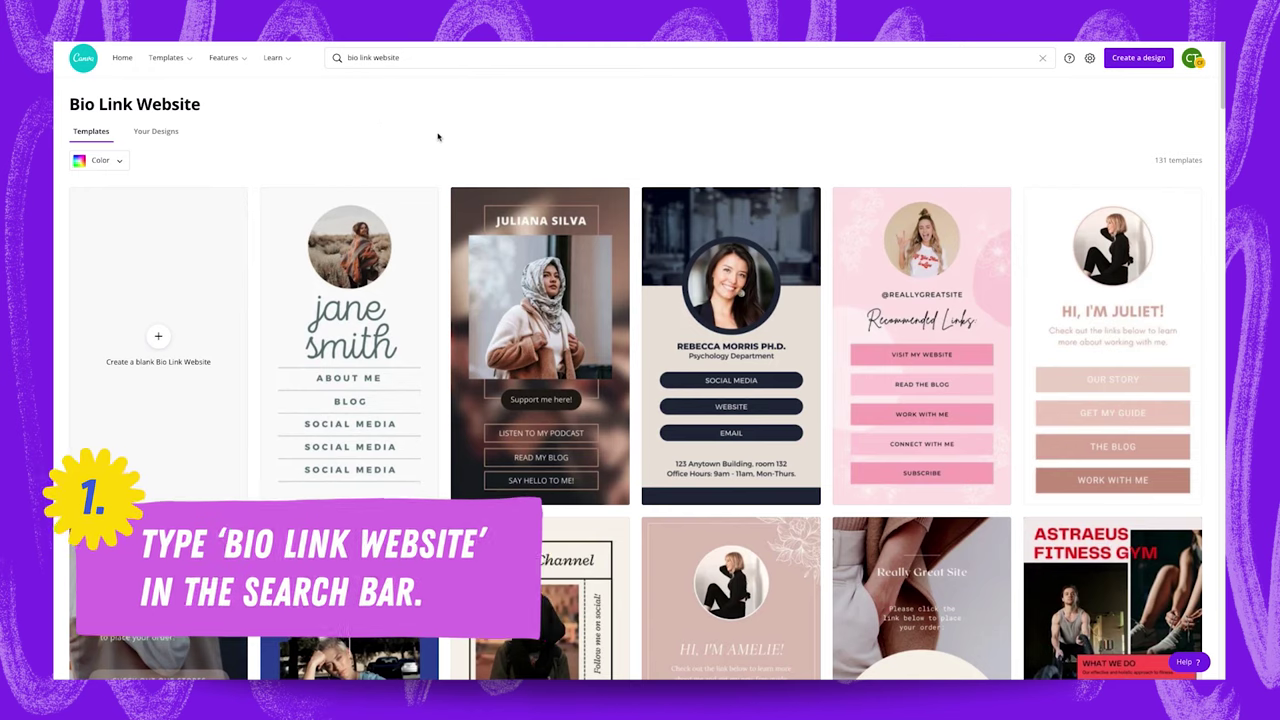
pyautogui.scroll(-3, 509, 367)
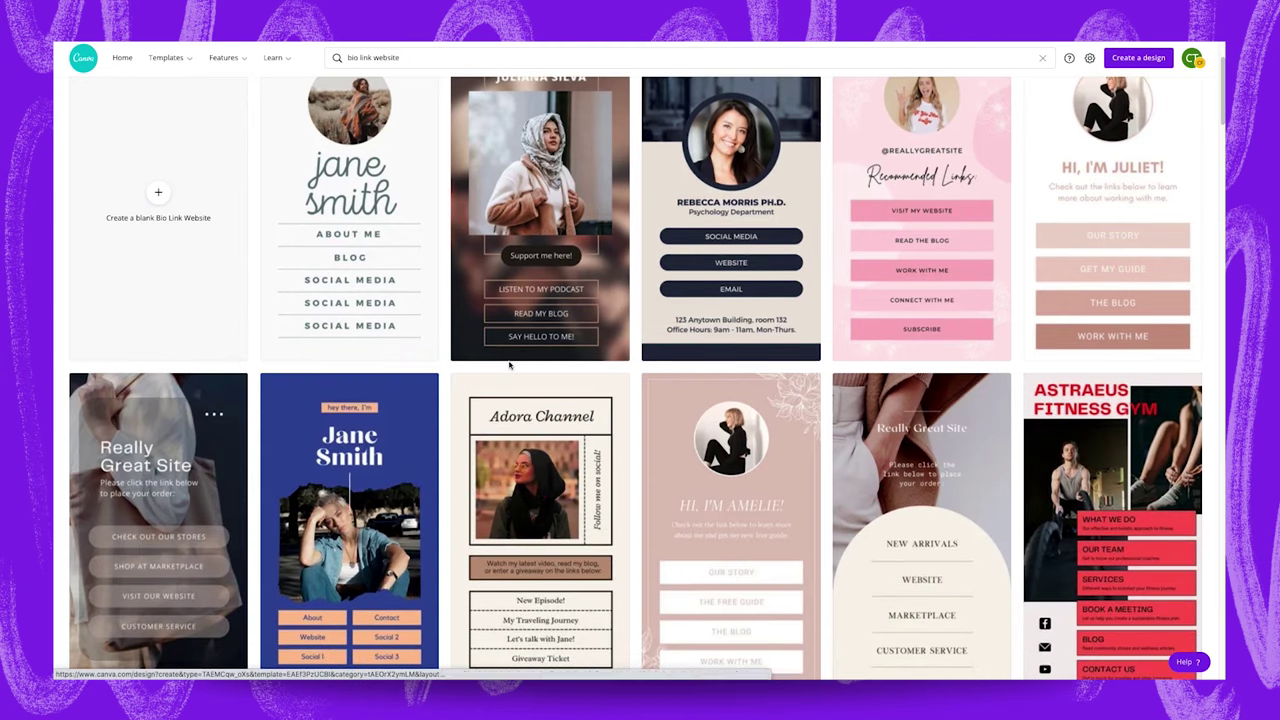
pyautogui.scroll(-3, 509, 367)
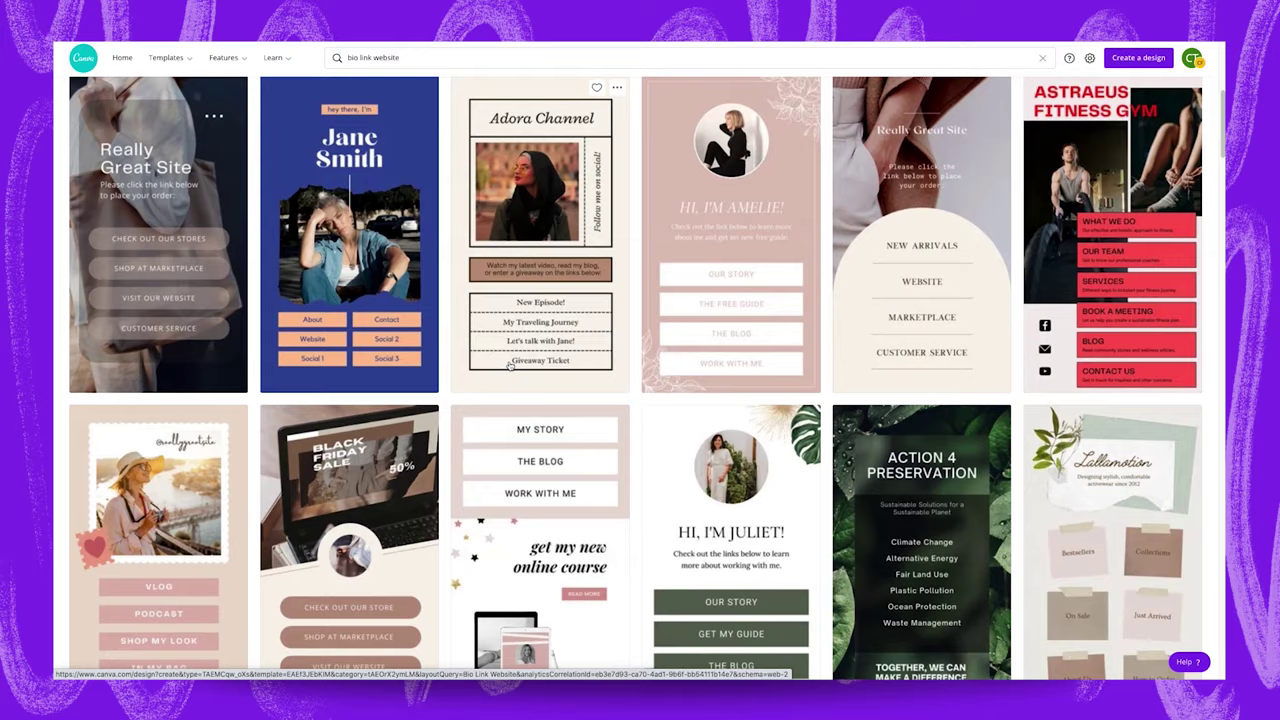
pyautogui.scroll(-2, 509, 367)
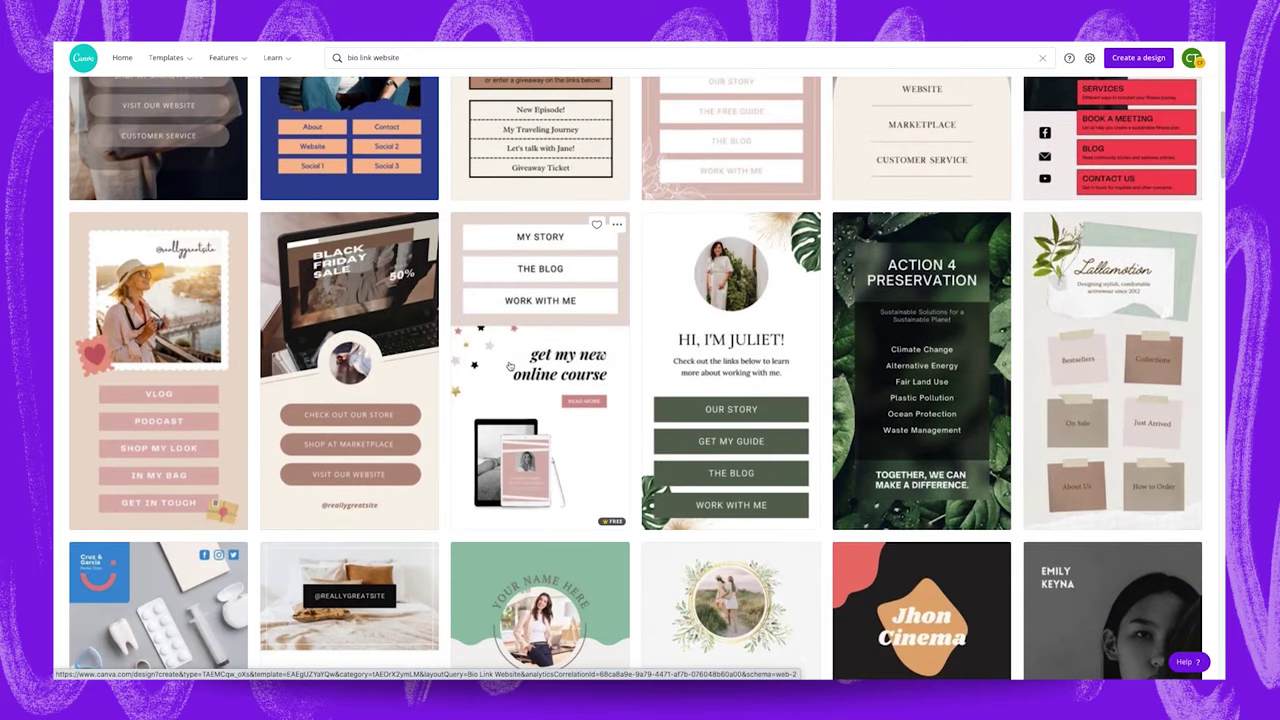
pyautogui.scroll(-2, 509, 367)
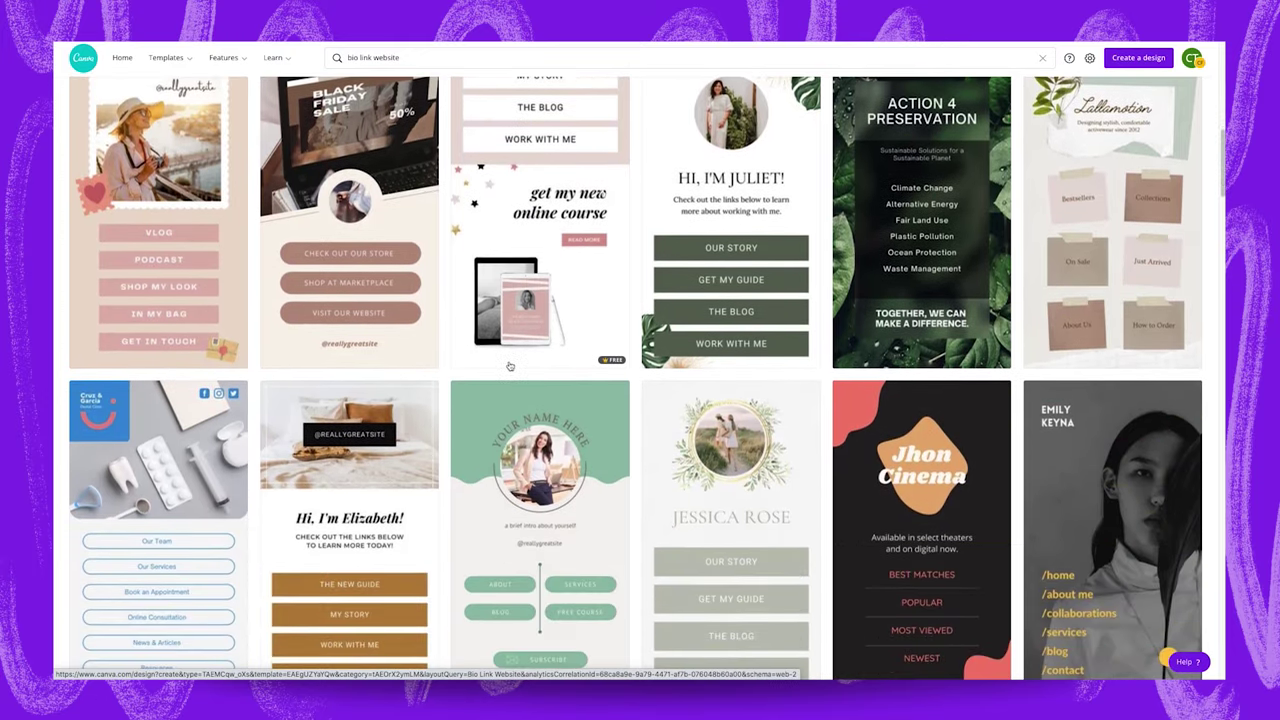
pyautogui.scroll(-3, 509, 367)
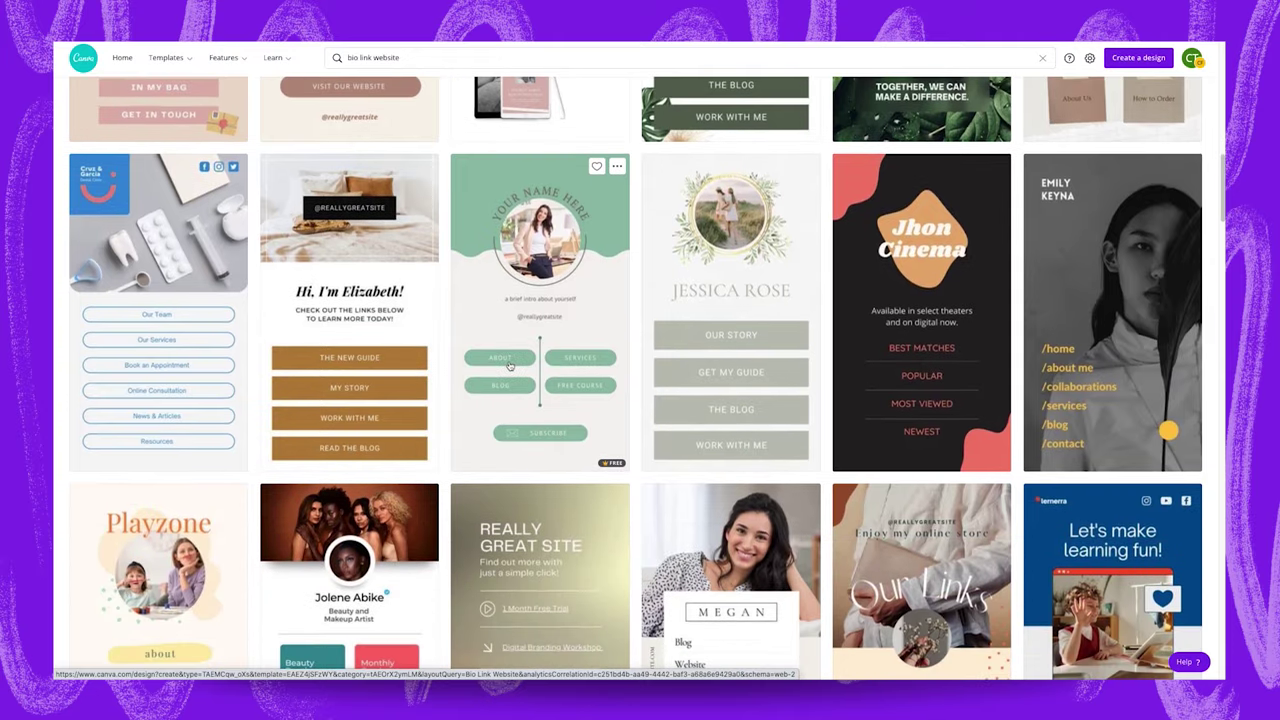
pyautogui.scroll(-1, 509, 367)
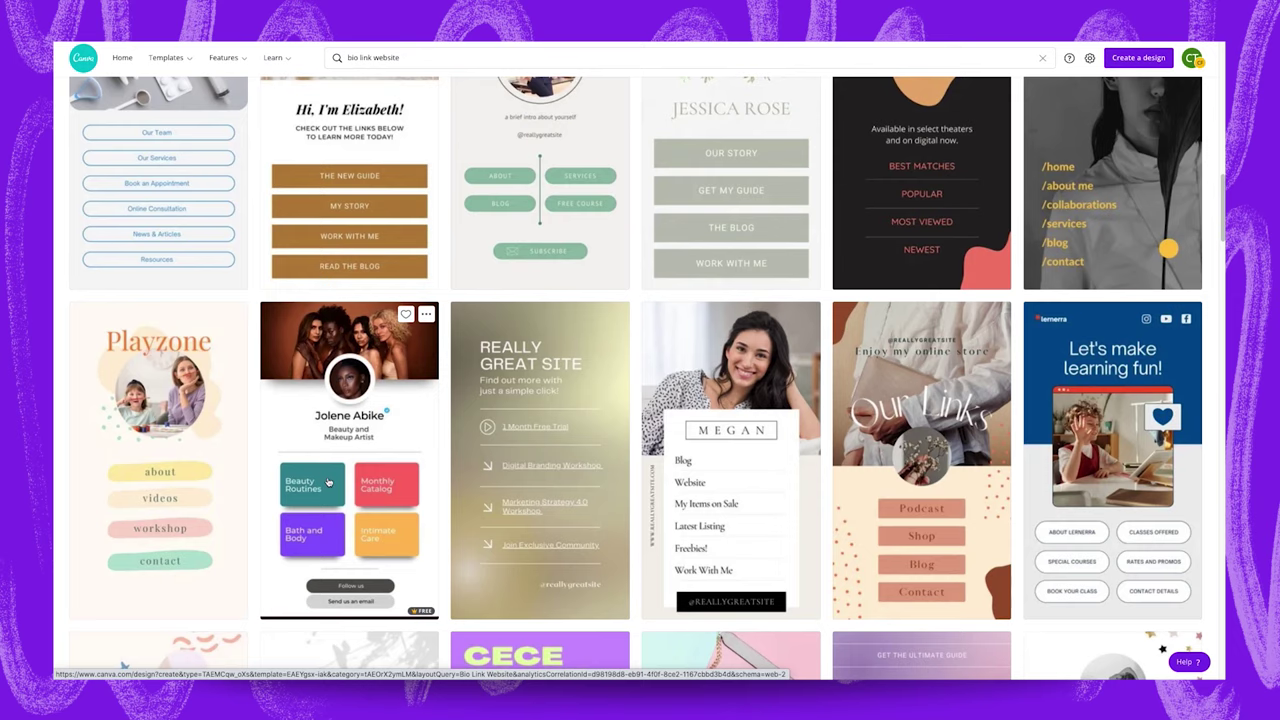
# - Open the beauty bio template and title it with the owner's name plus 'IG Bio Link Website'
pyautogui.click(335, 440)
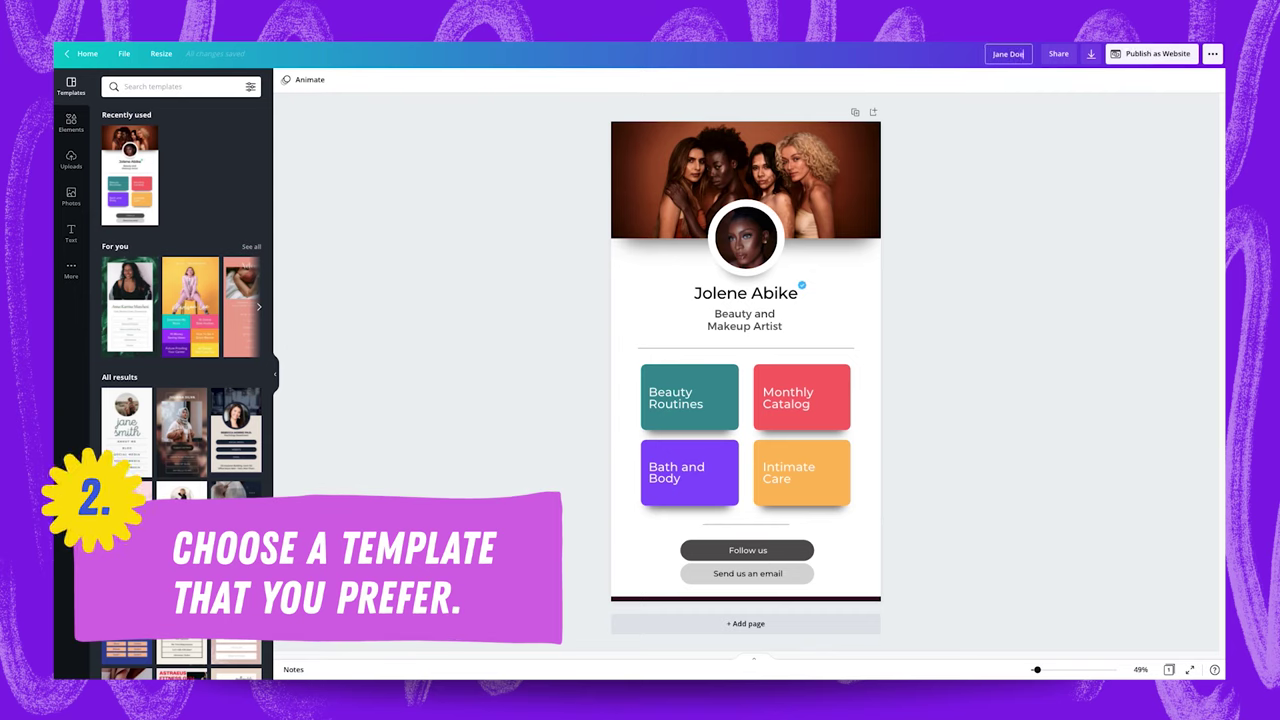
pyautogui.write("Jane Doe's IG")
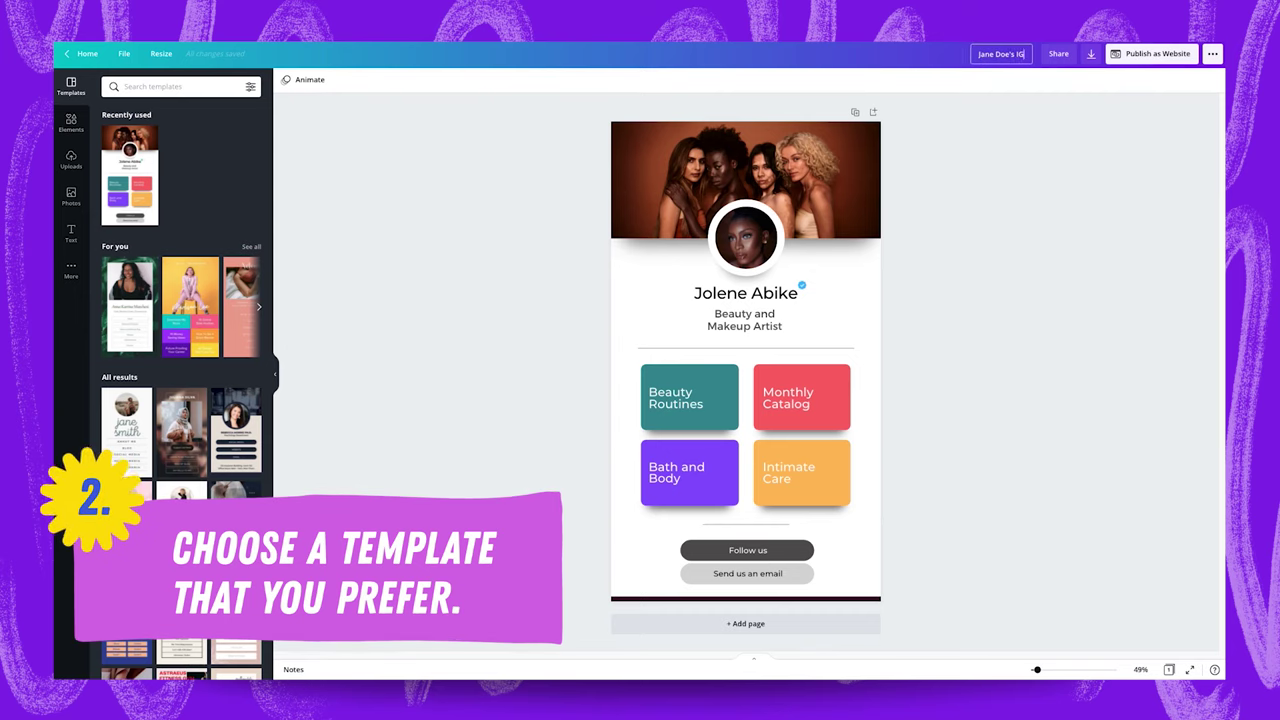
pyautogui.write(' Bio Lin')
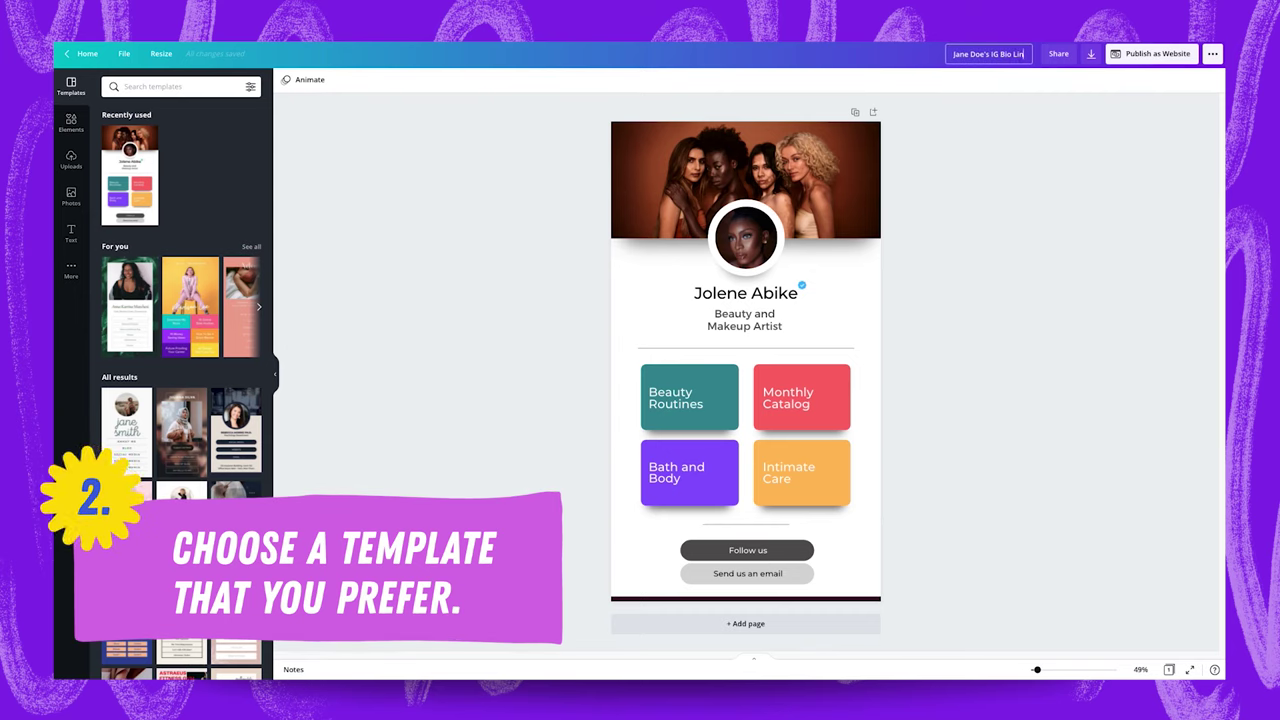
pyautogui.write('k Website')
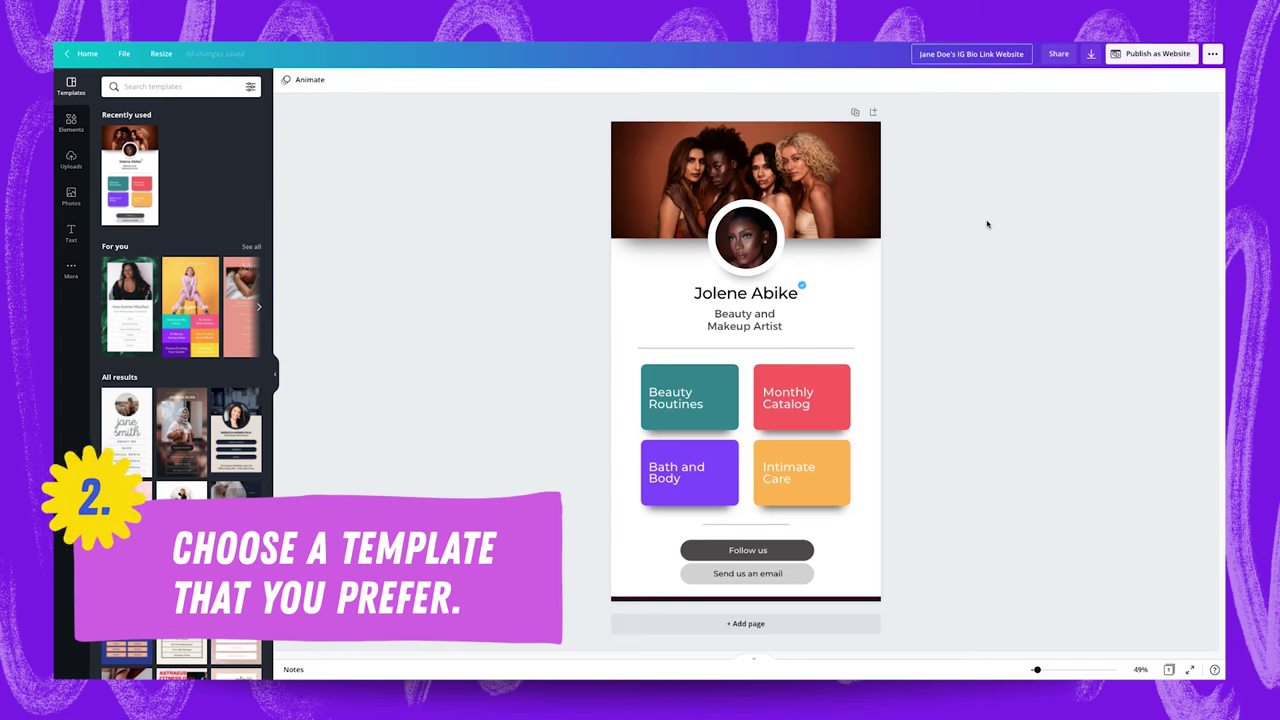
pyautogui.click(987, 224)
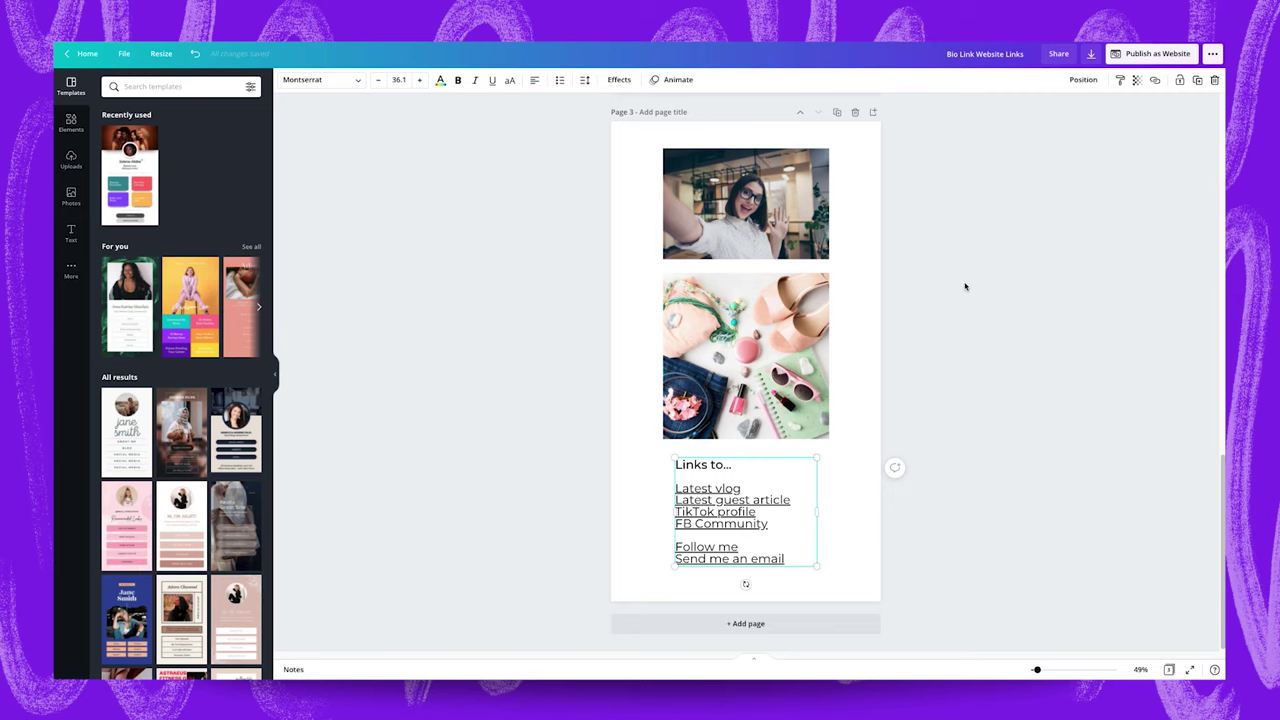
# - Copy the selfie, delete the old profile photo and drop the selfie into the circle frame
pyautogui.click(965, 287)
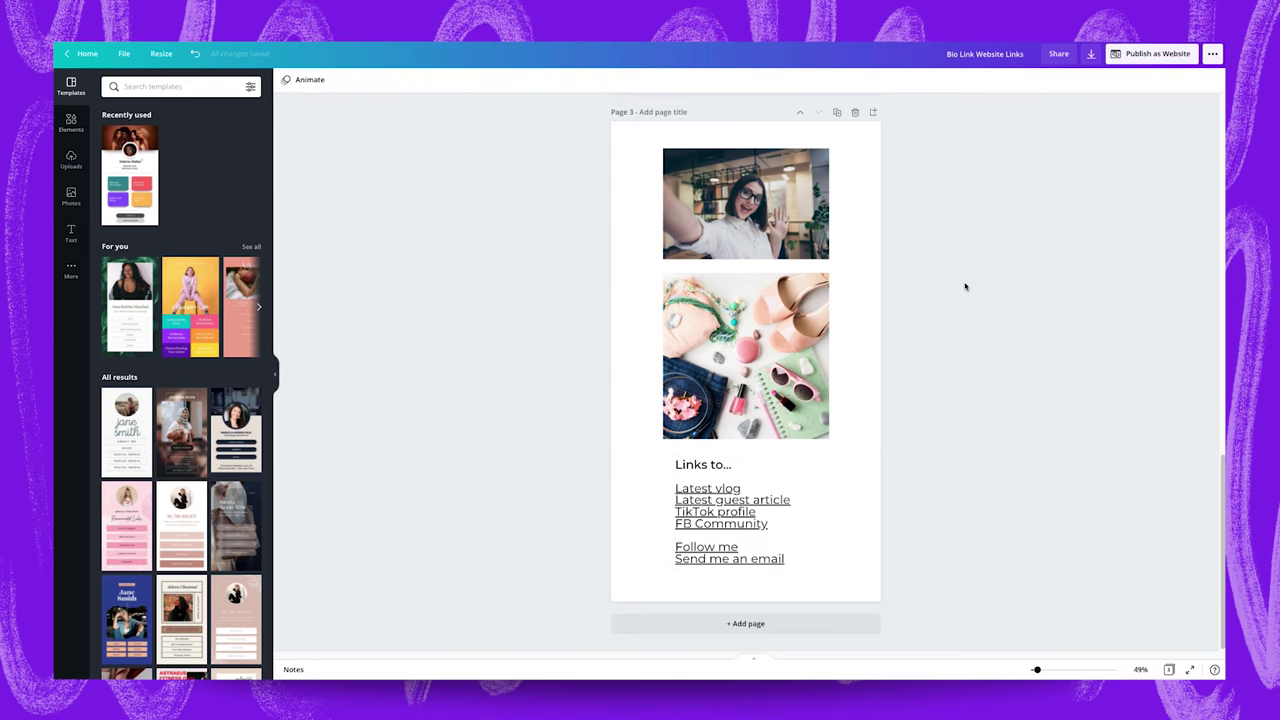
pyautogui.click(770, 211)
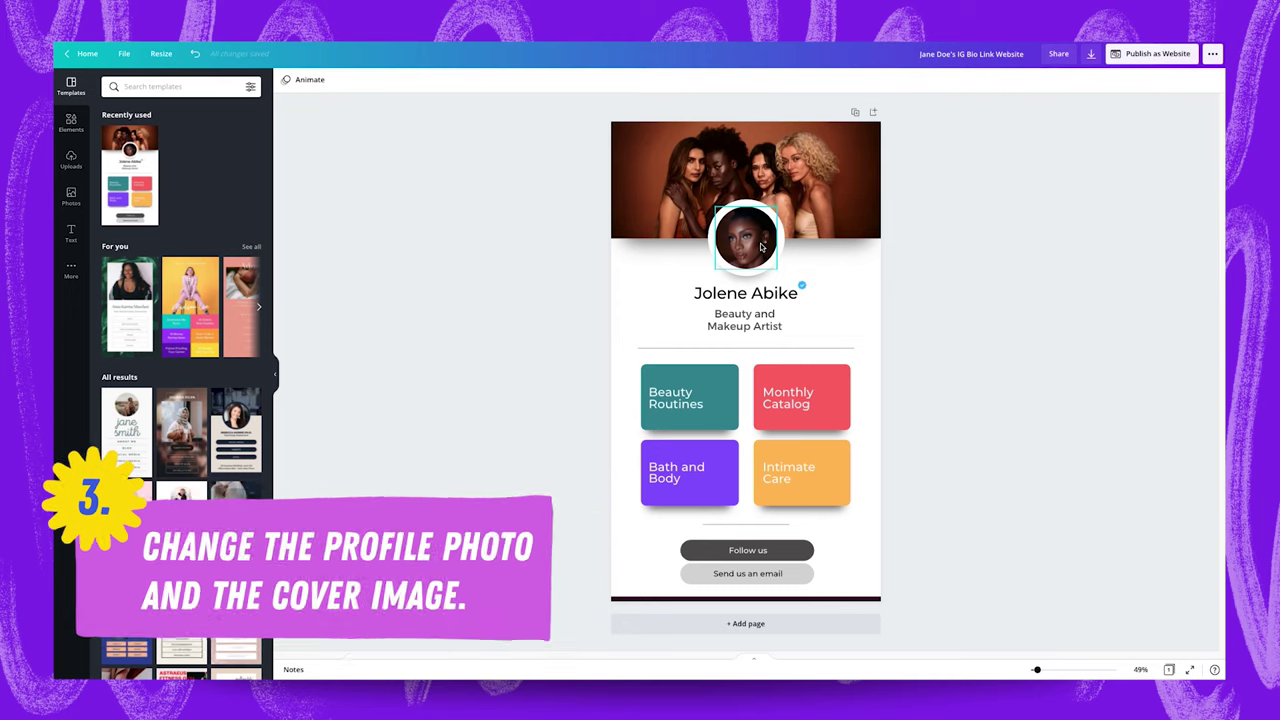
pyautogui.click(760, 246)
pyautogui.press('Delete')
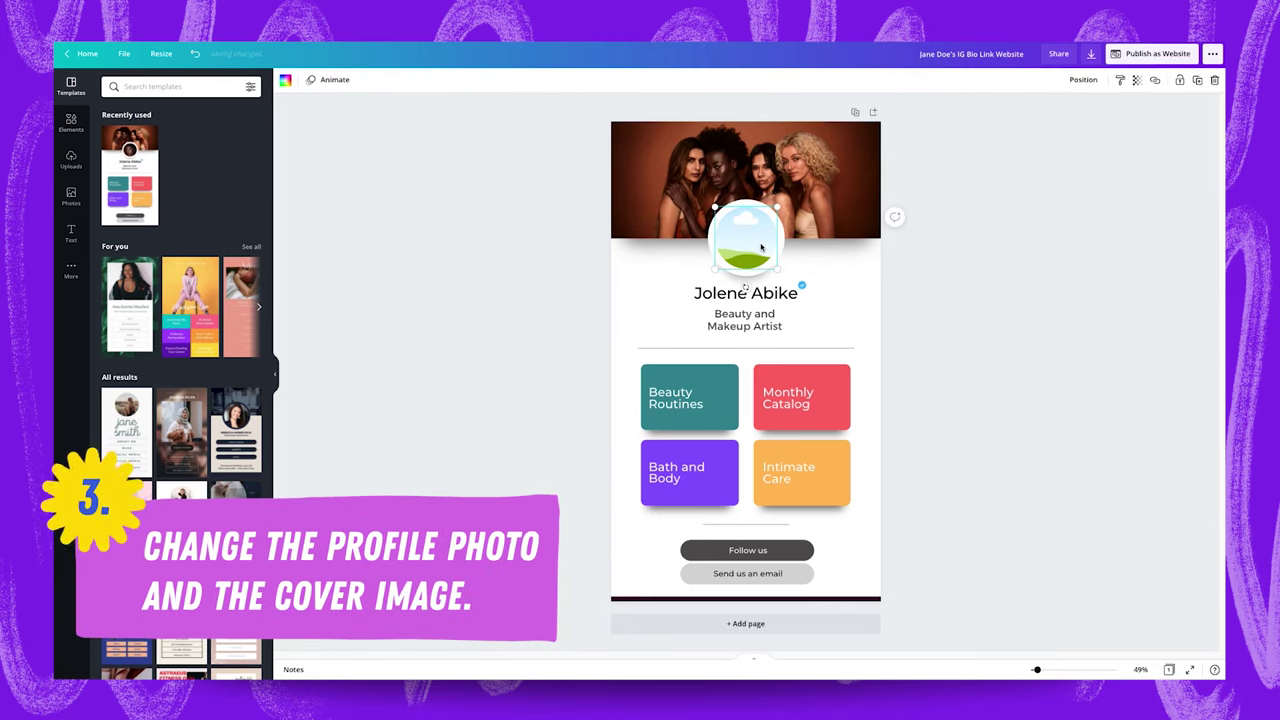
pyautogui.hotkey('ctrl', 'v')
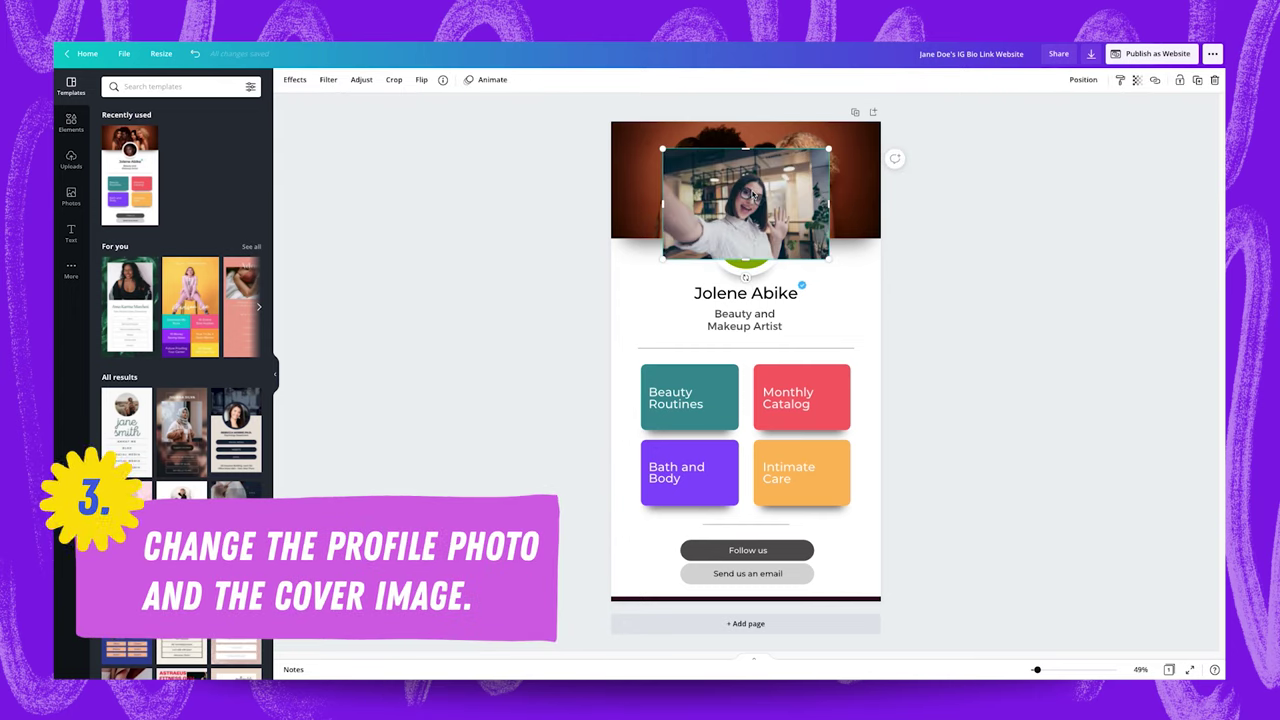
pyautogui.moveTo(752, 194); pyautogui.dragTo(752, 238)
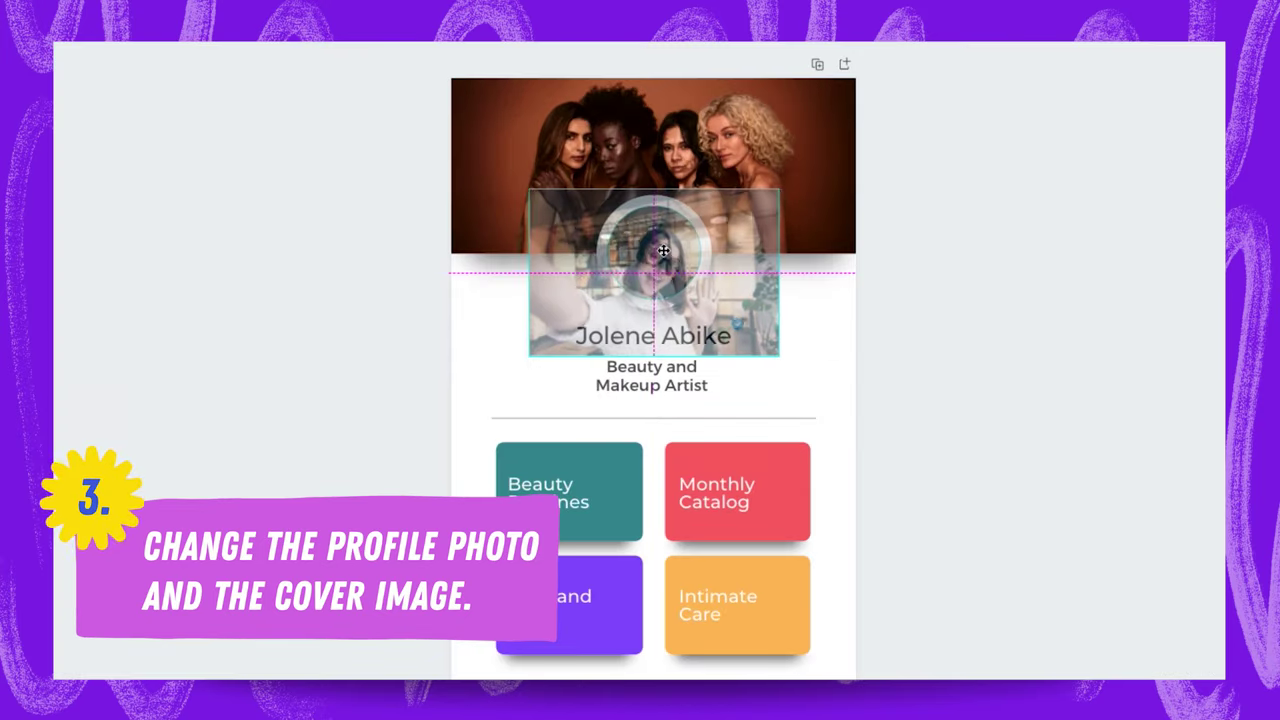
pyautogui.moveTo(663, 250); pyautogui.dragTo(660, 250)
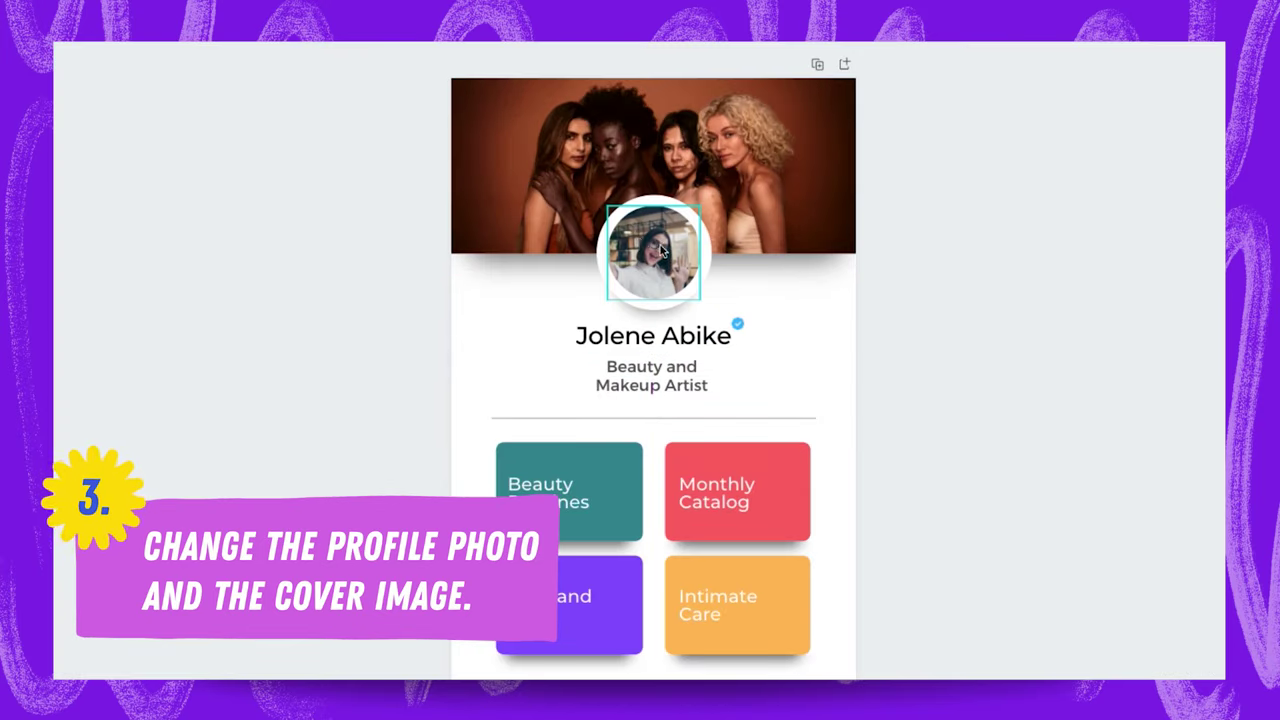
# - Crop the selfie inside the circle, enlarging it and centring her face
pyautogui.doubleClick(660, 250)
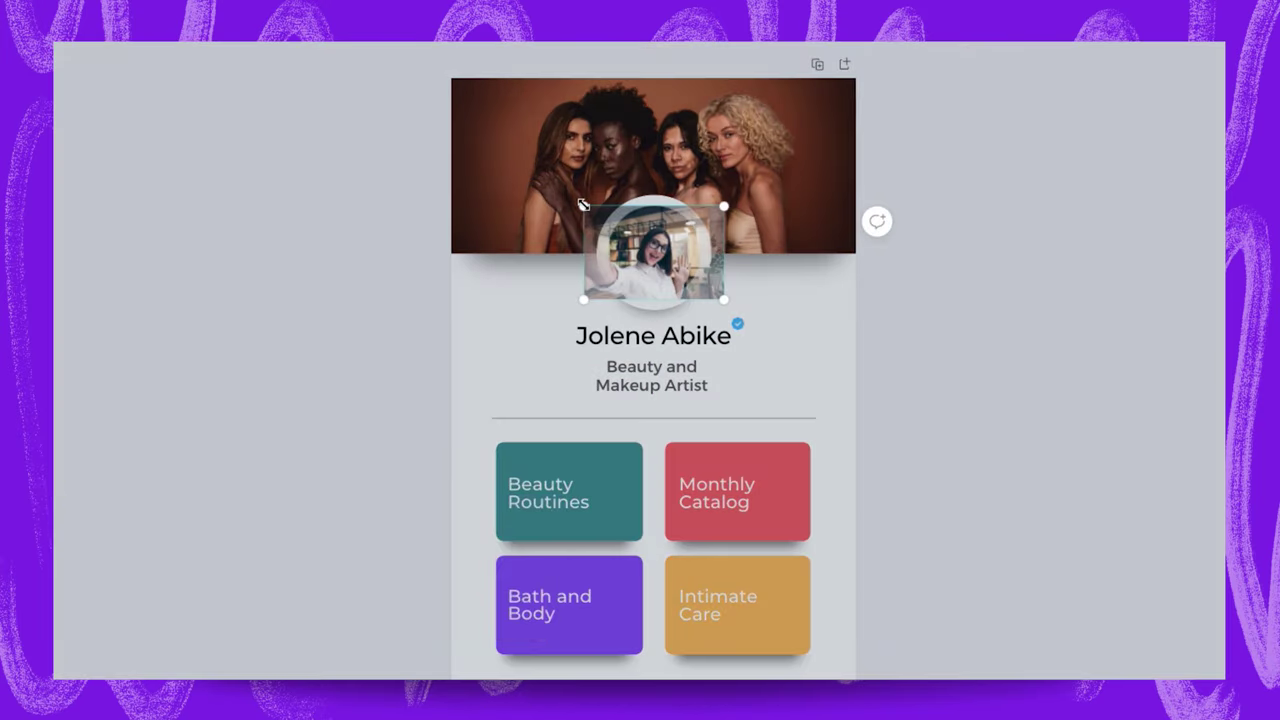
pyautogui.moveTo(583, 205); pyautogui.dragTo(550, 184)
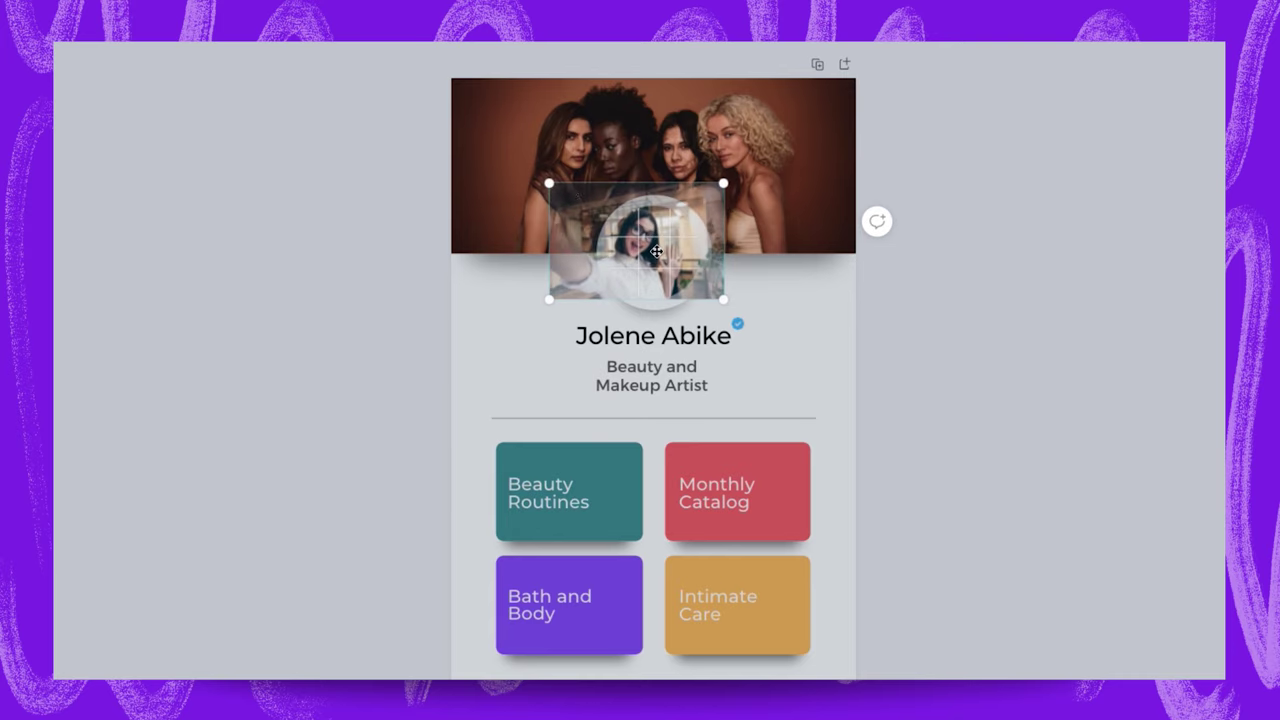
pyautogui.moveTo(656, 251); pyautogui.dragTo(679, 252)
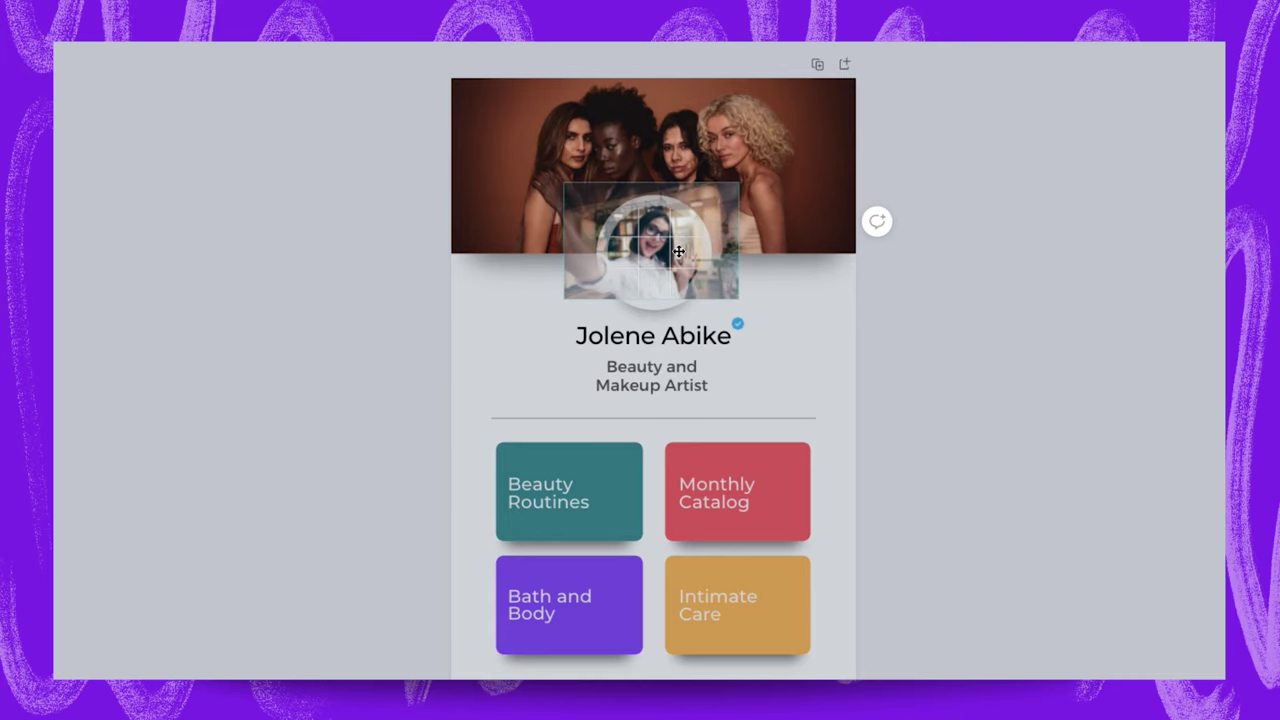
pyautogui.click(813, 318)
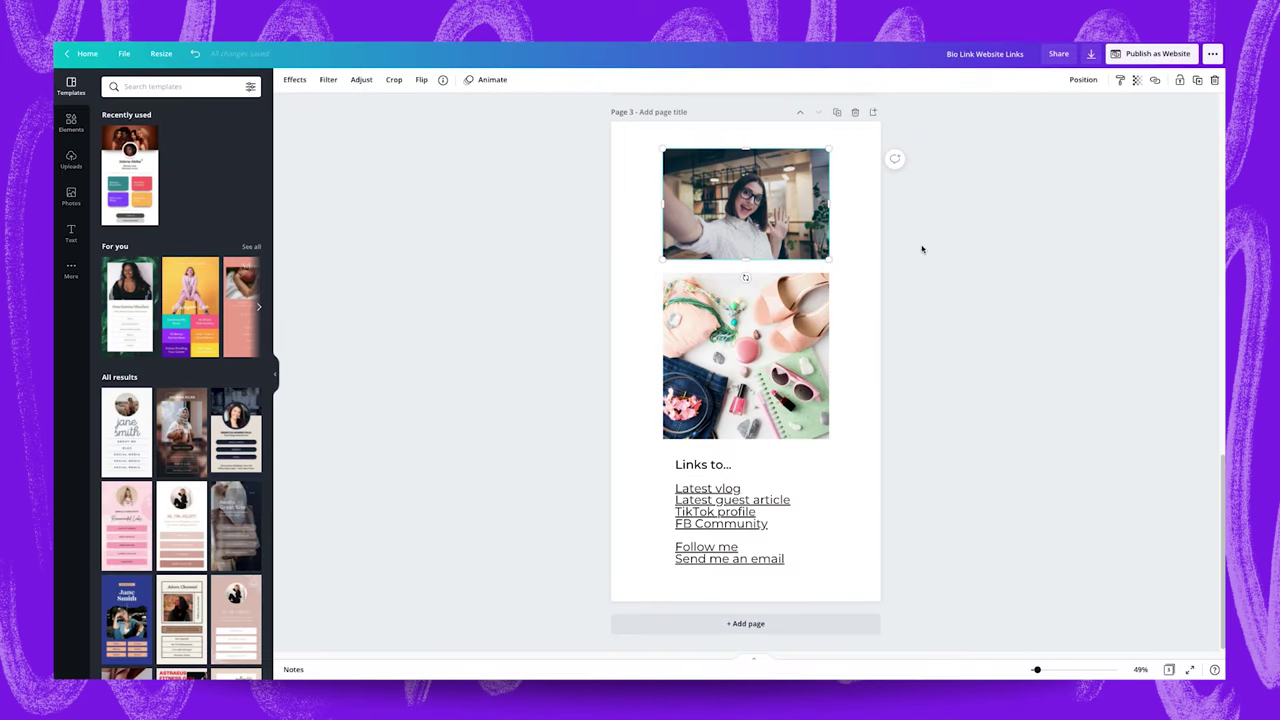
# - Replace the header image with the copied flat-lay photo and slide it up within the frame
pyautogui.click(757, 335)
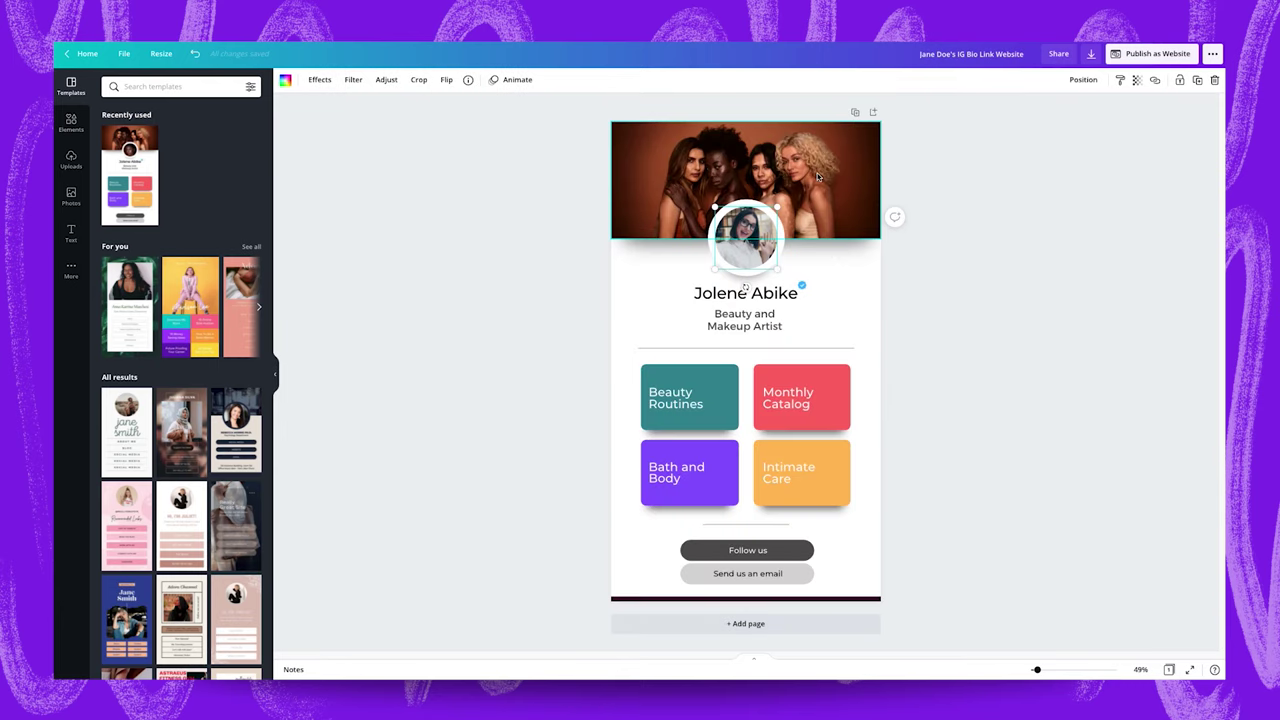
pyautogui.click(818, 176)
pyautogui.press('Delete')
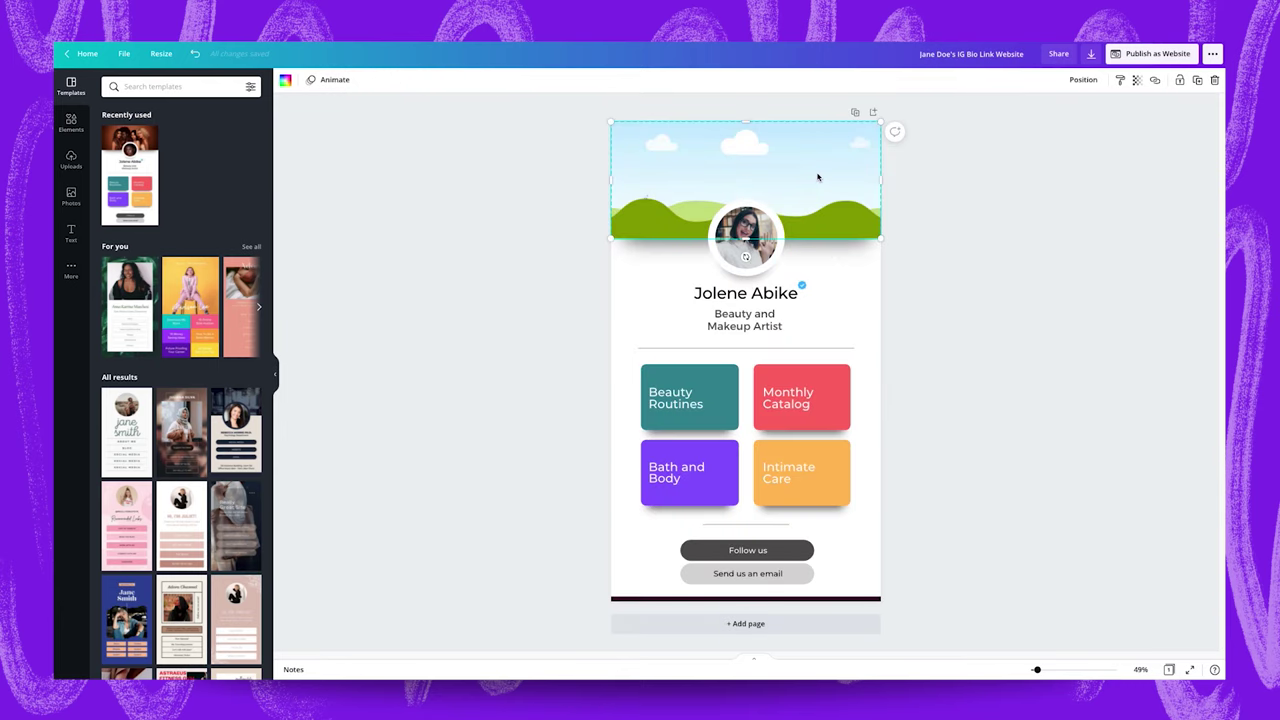
pyautogui.hotkey('ctrl', 'v')
pyautogui.moveTo(772, 360); pyautogui.dragTo(758, 171)
pyautogui.doubleClick(719, 214)
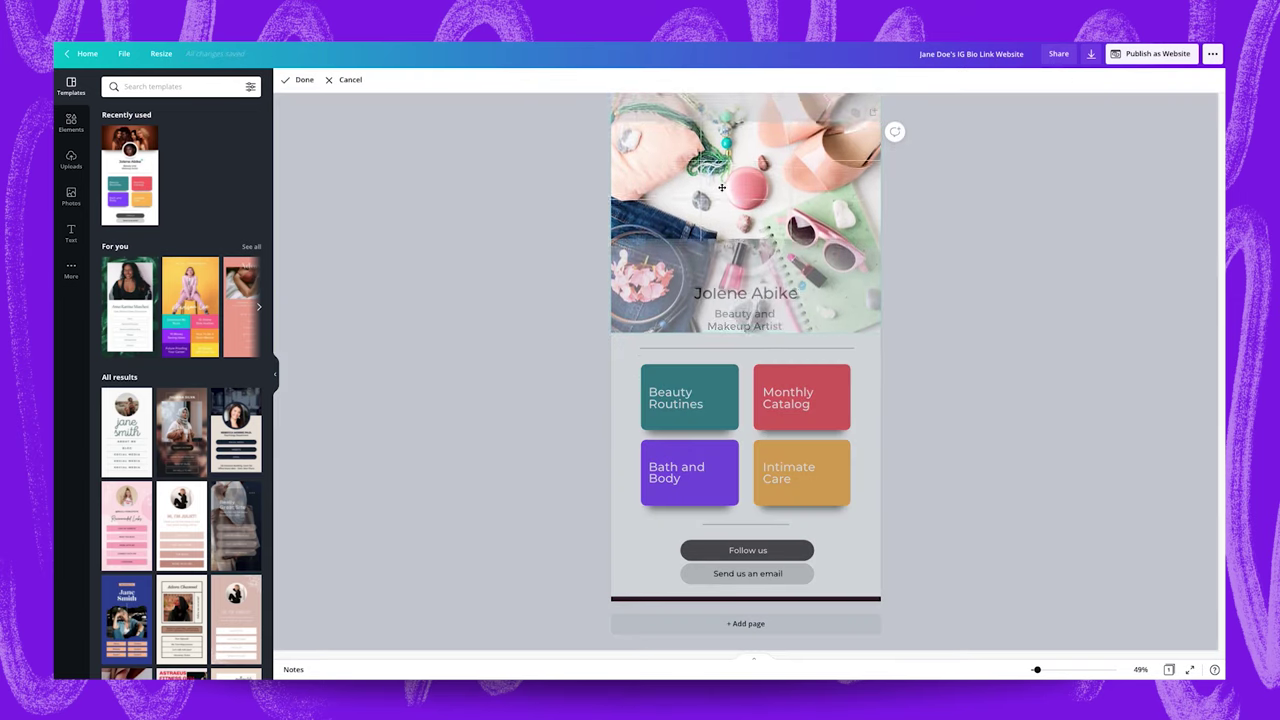
pyautogui.moveTo(723, 175); pyautogui.dragTo(725, 158)
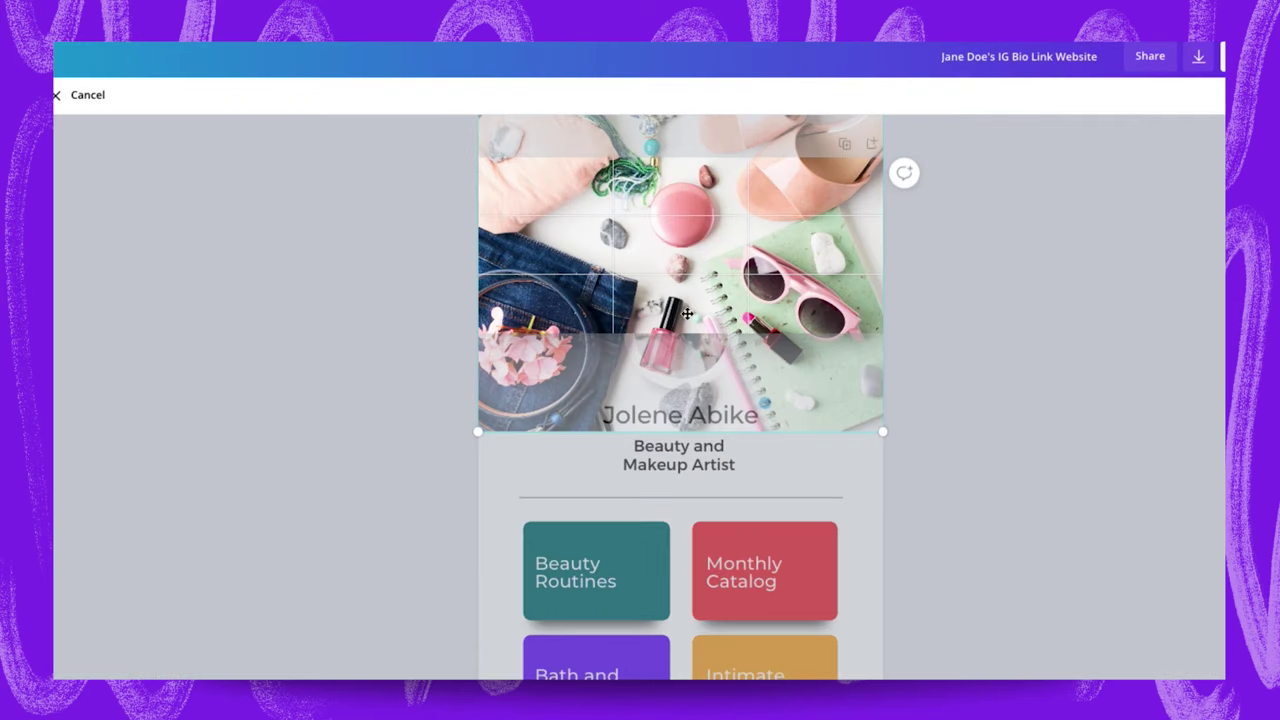
pyautogui.click(979, 334)
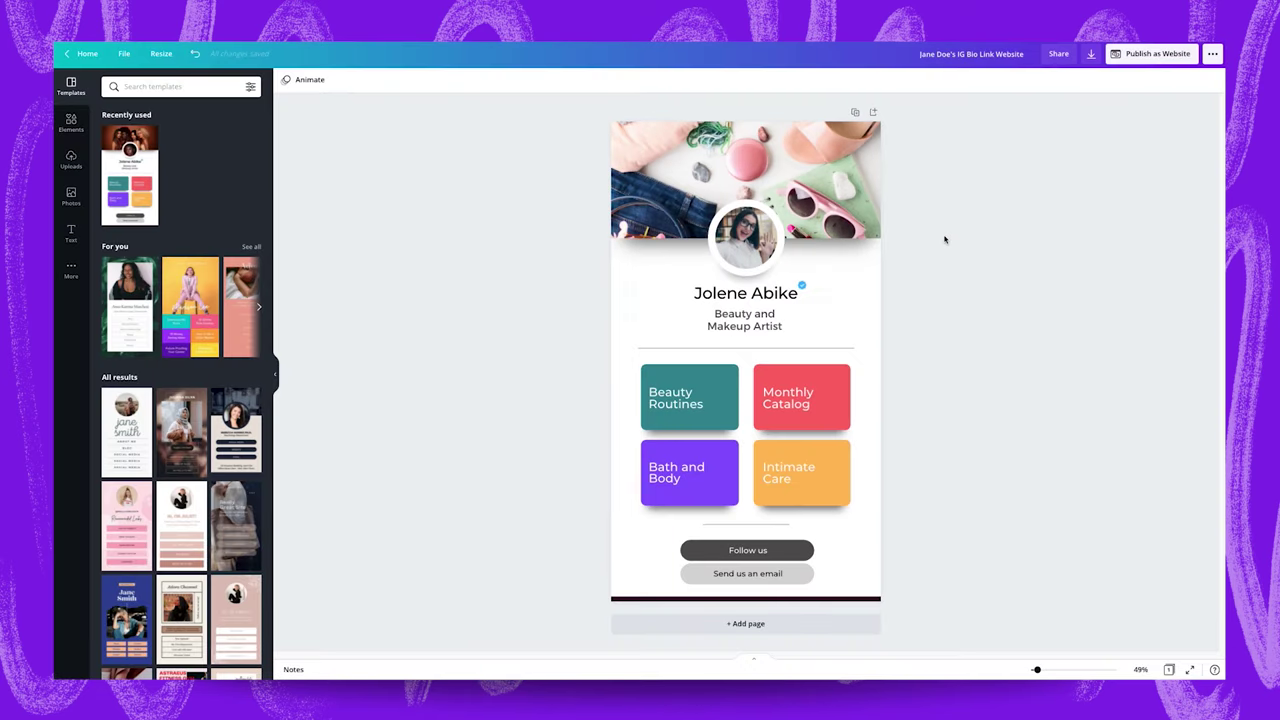
# - Replace the name heading with the blogger's name
pyautogui.click(745, 296)
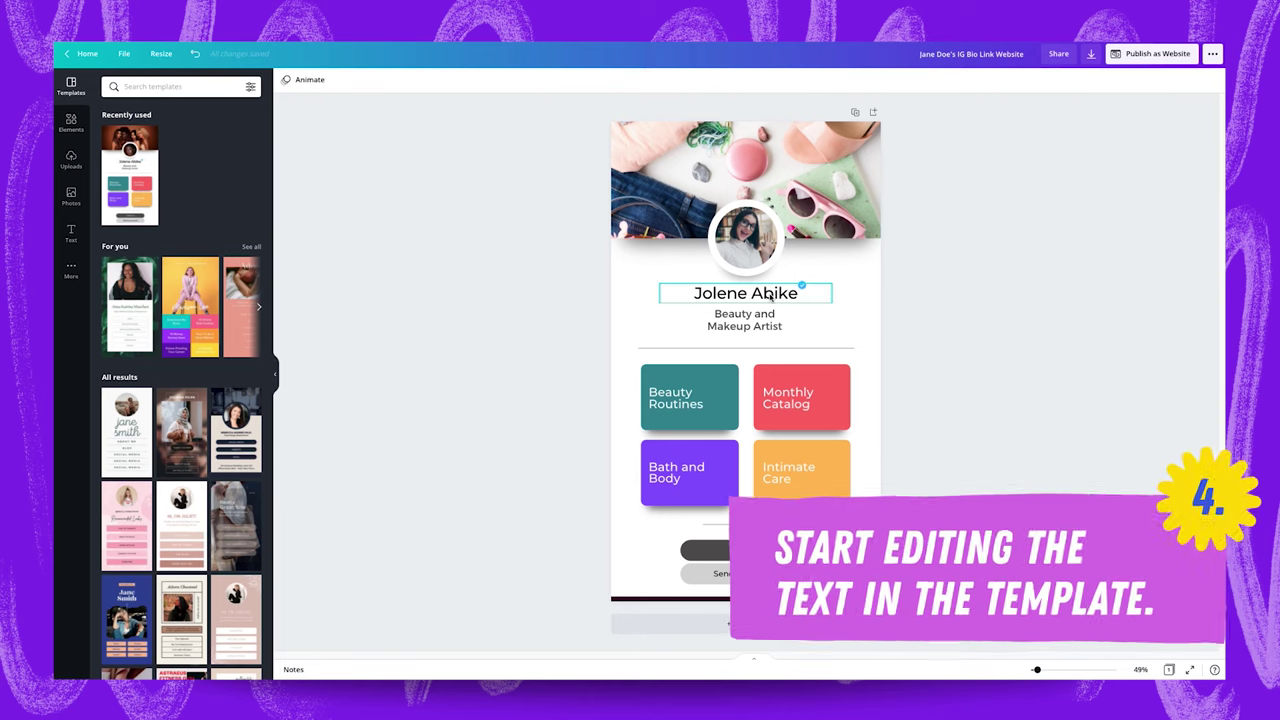
pyautogui.click(745, 296)
pyautogui.write('Jane Doe')
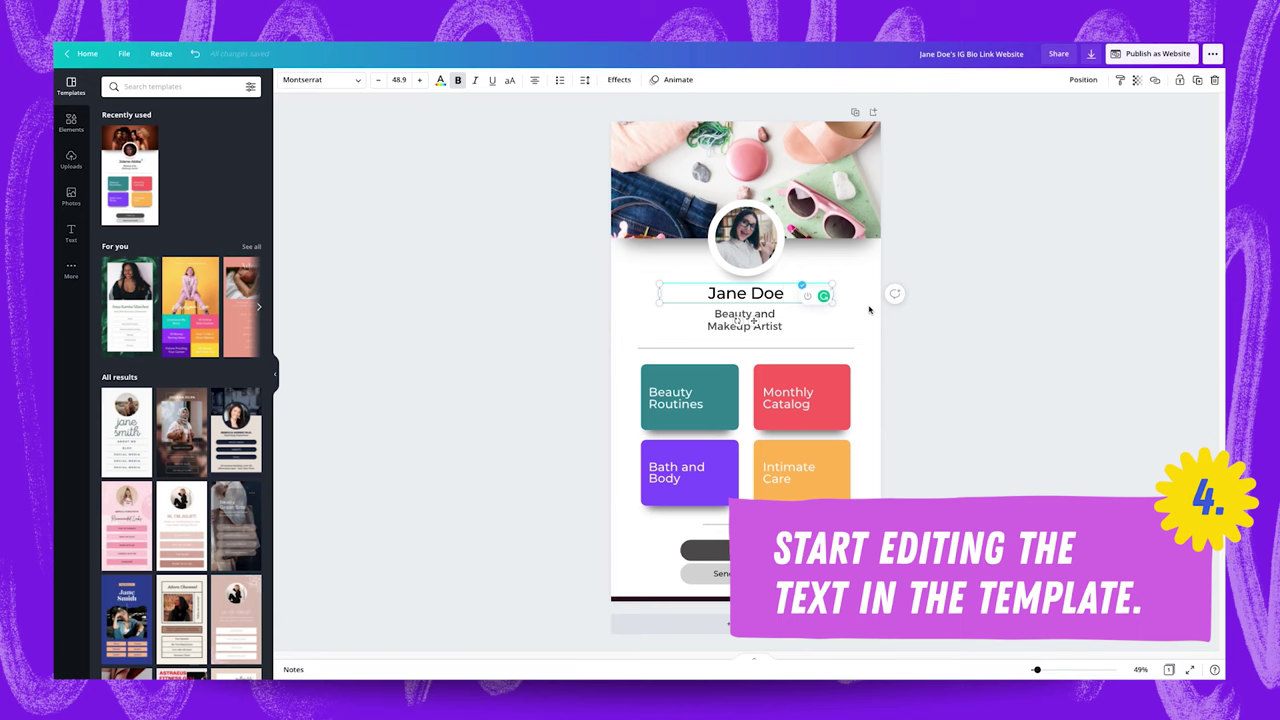
pyautogui.click(815, 288)
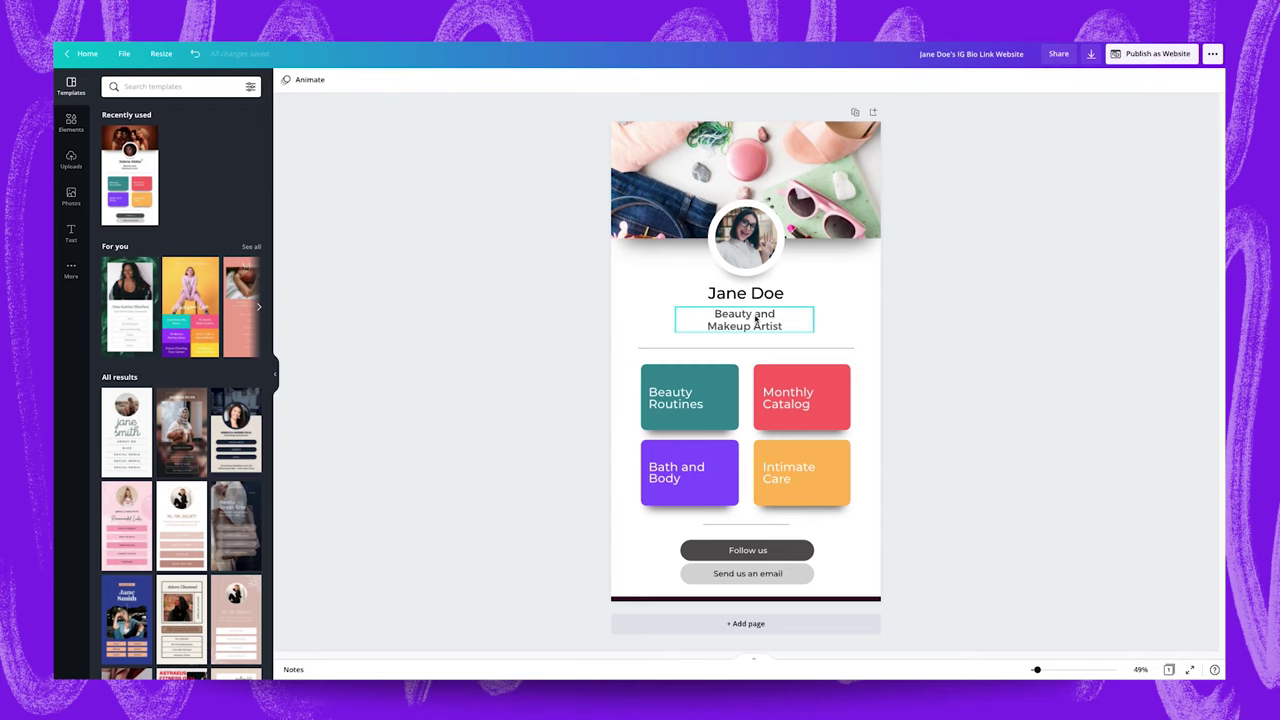
# - Change the tagline under the name to 'Lifestyle Blogger'
pyautogui.doubleClick(757, 318)
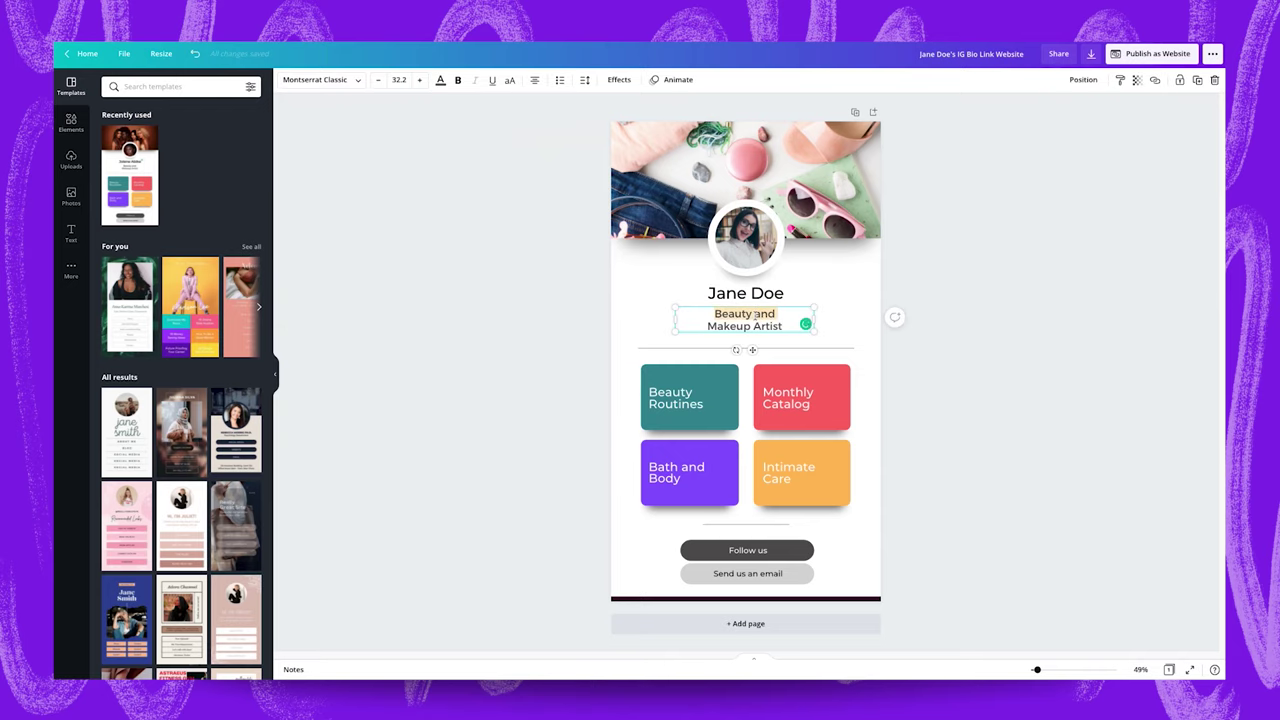
pyautogui.write('Lifestyle Blogger')
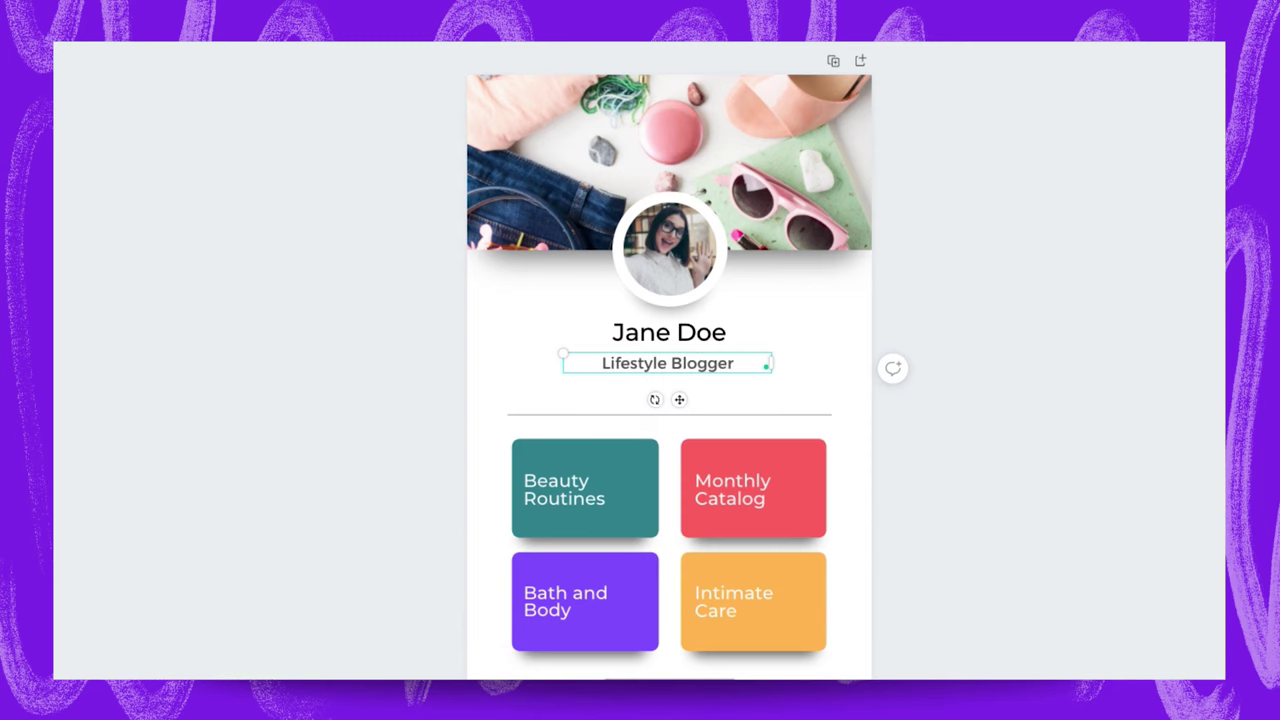
pyautogui.click(746, 377)
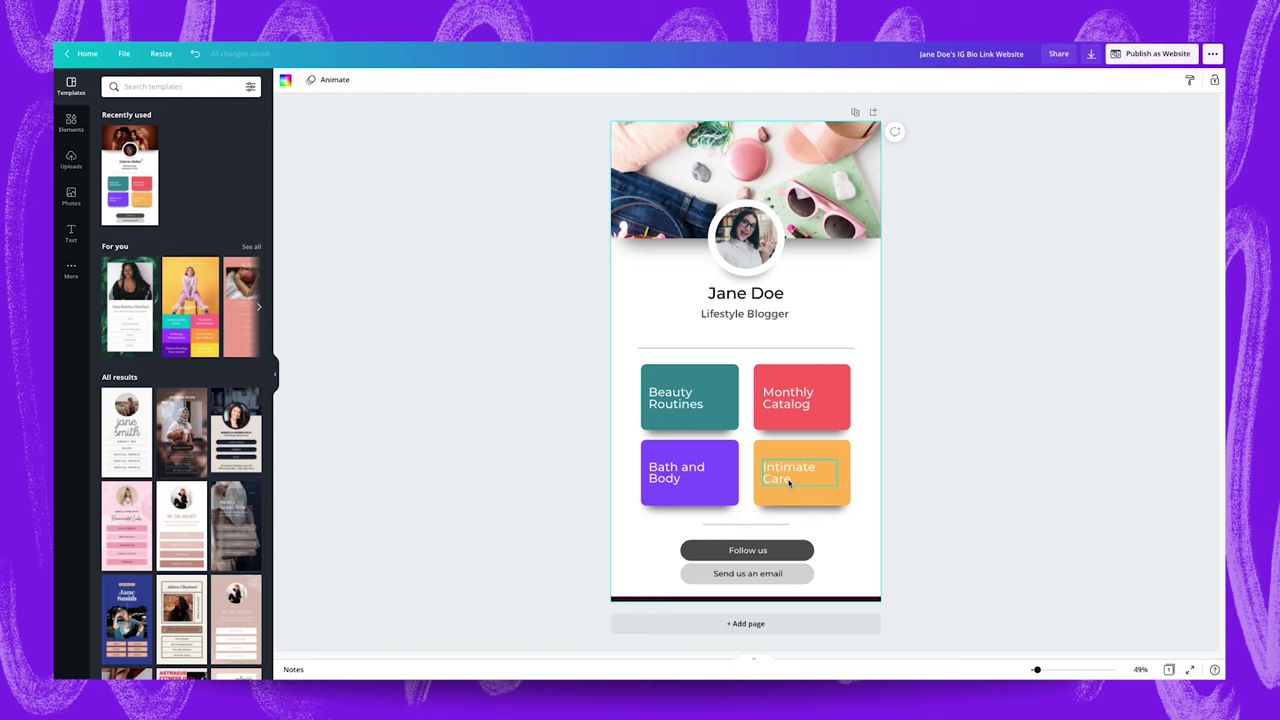
# - Retext the four tiles for the latest vlog, guest article, TikTok and Facebook community
pyautogui.doubleClick(674, 400)
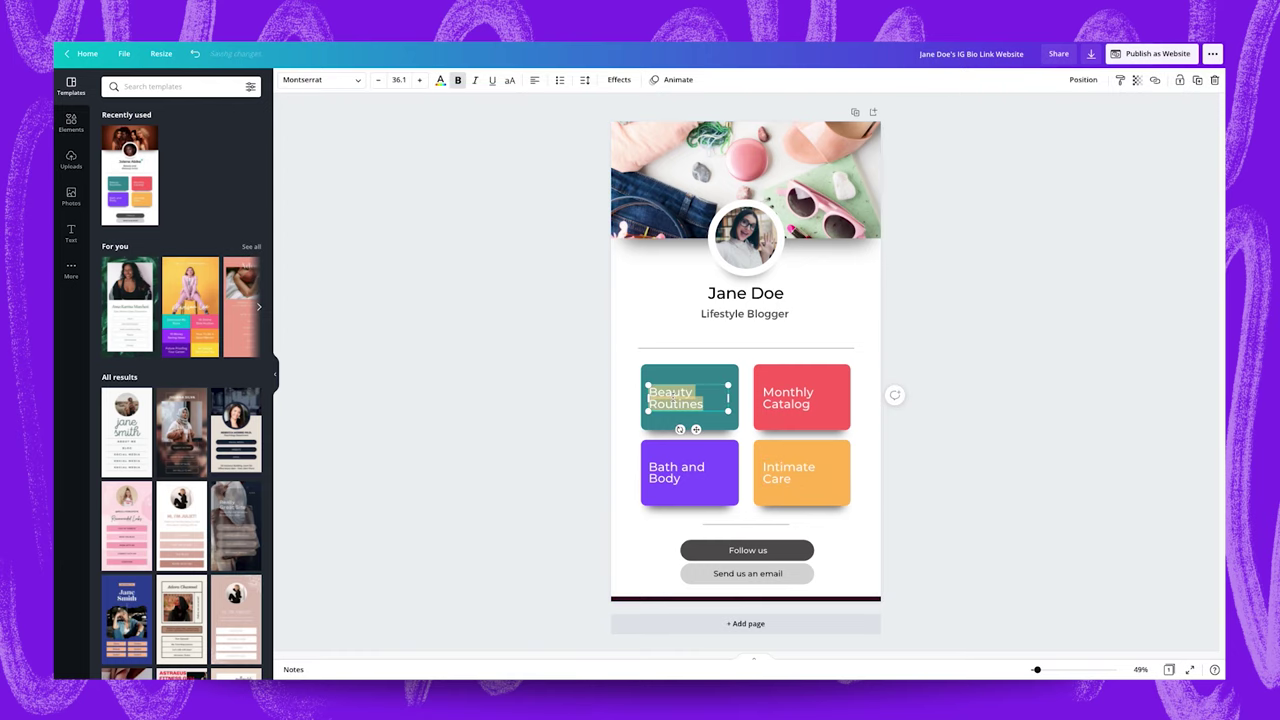
pyautogui.click(699, 413)
pyautogui.tripleClick(693, 404)
pyautogui.write('Watch my l')
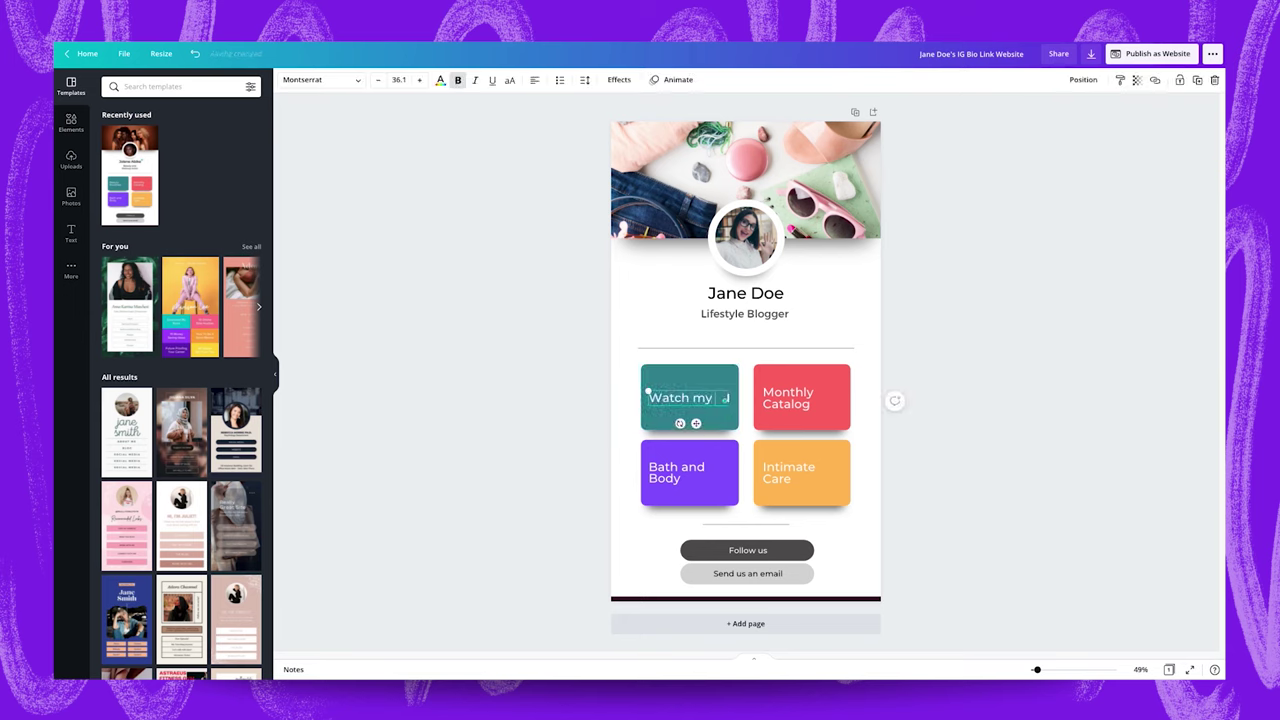
pyautogui.write('atest vlog!')
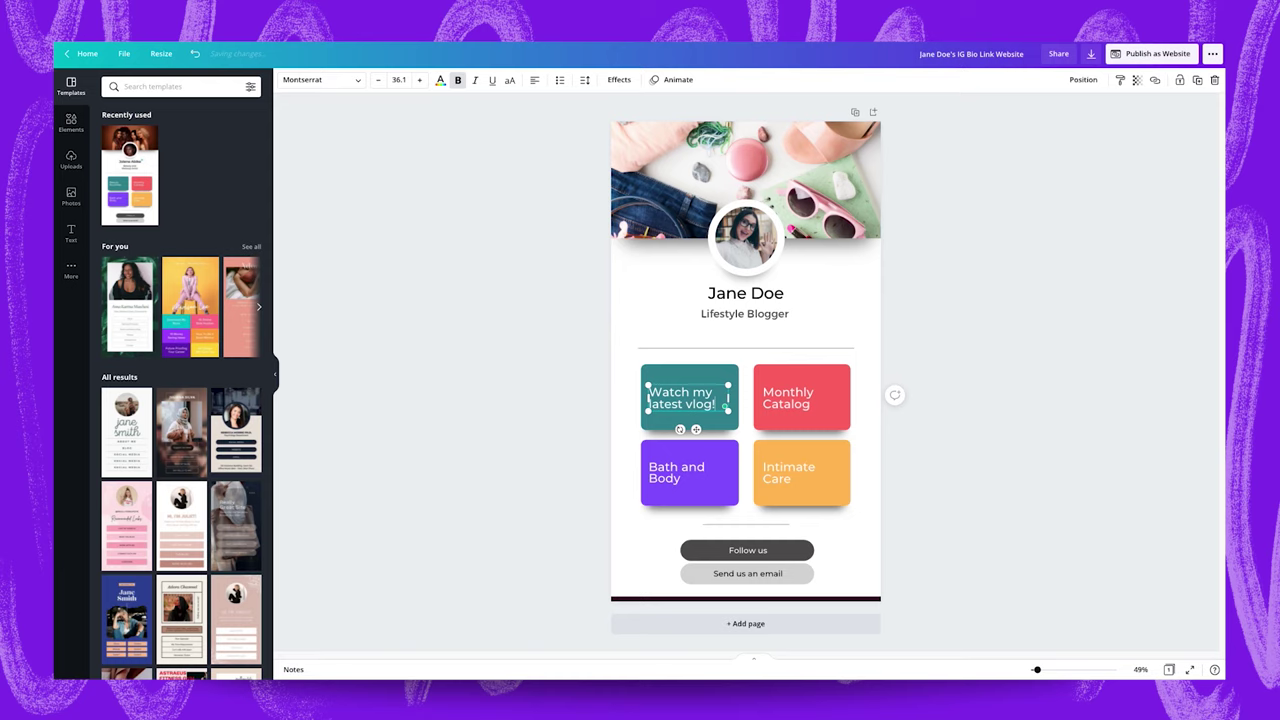
pyautogui.click(912, 432)
pyautogui.doubleClick(800, 398)
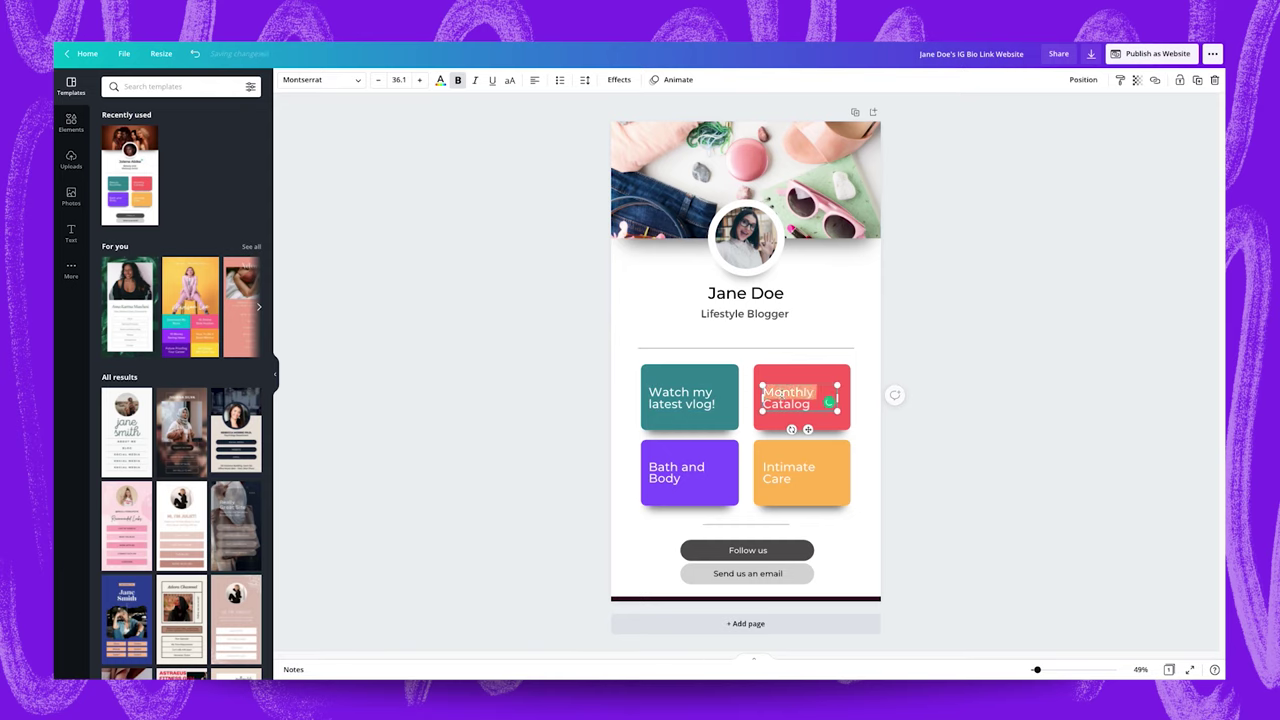
pyautogui.write('View my la')
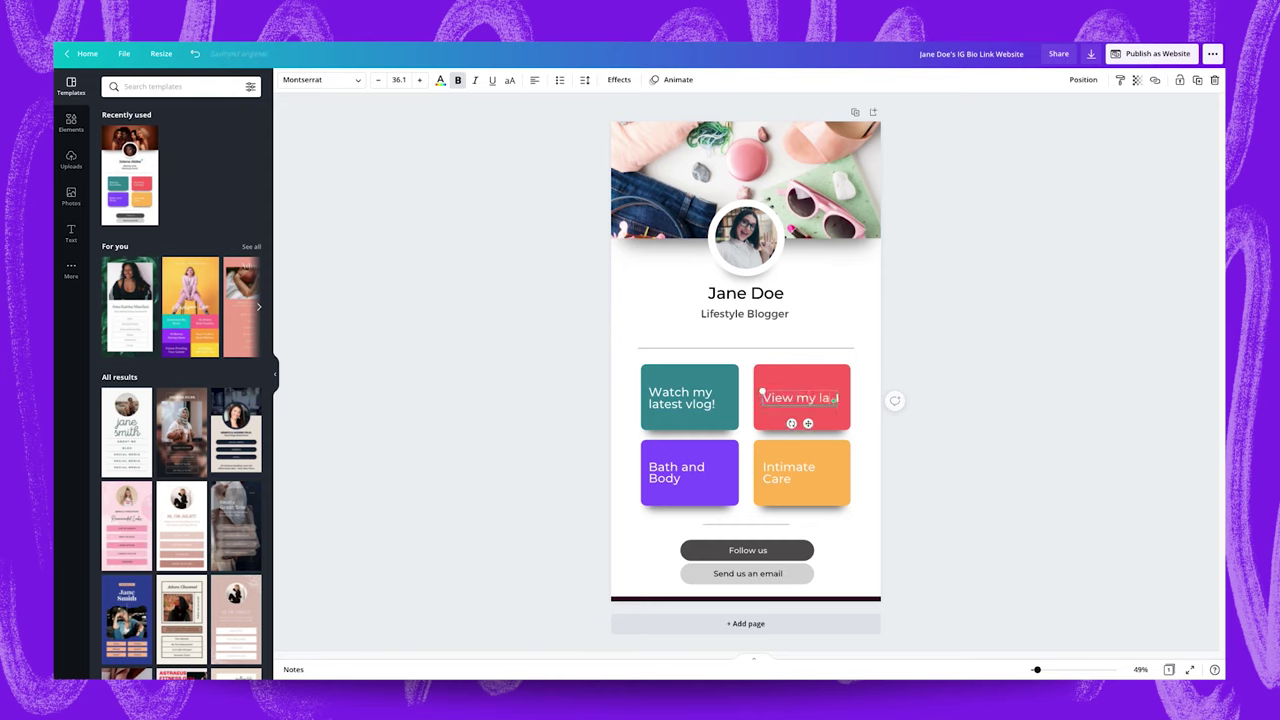
pyautogui.write('test guest article!')
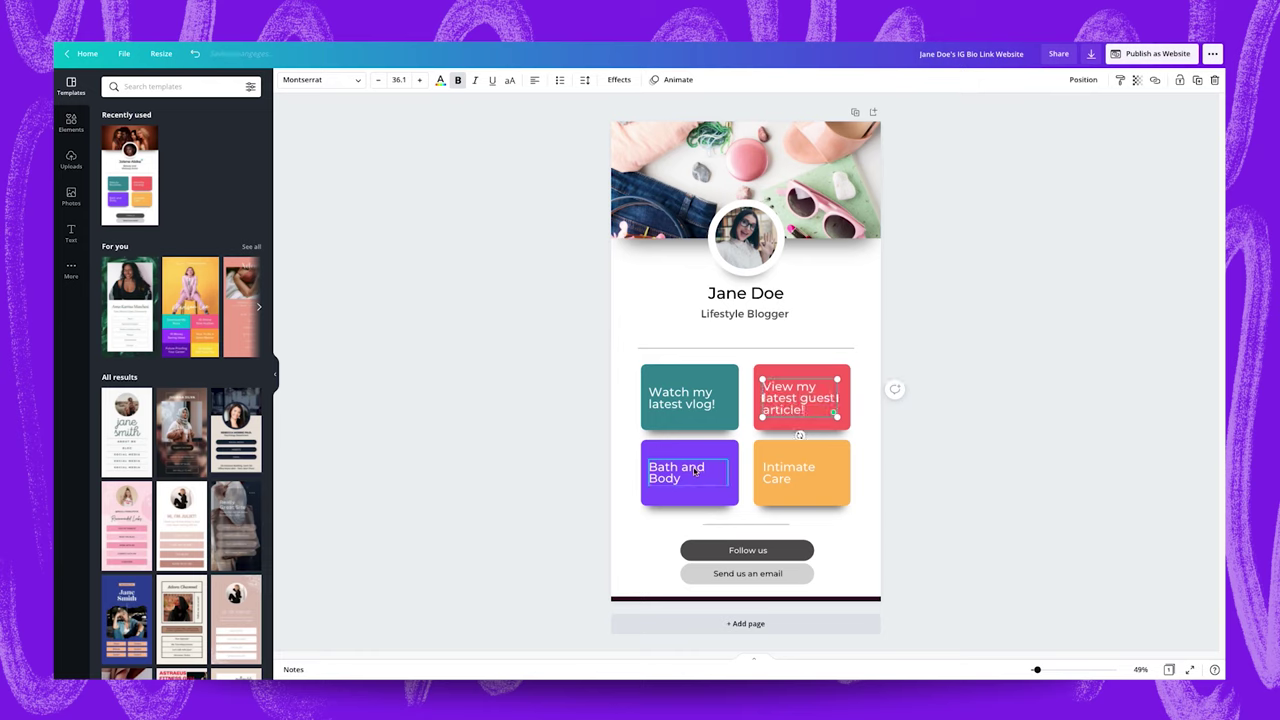
pyautogui.doubleClick(690, 470)
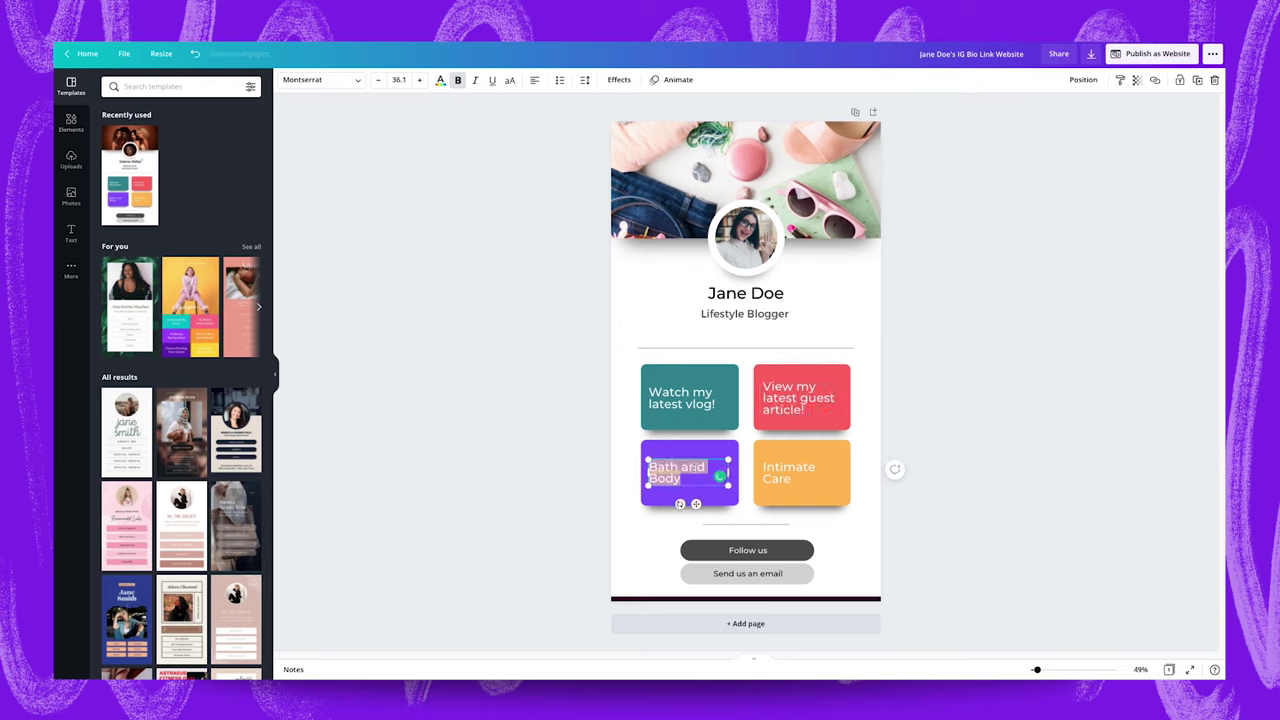
pyautogui.write("I'm on T")
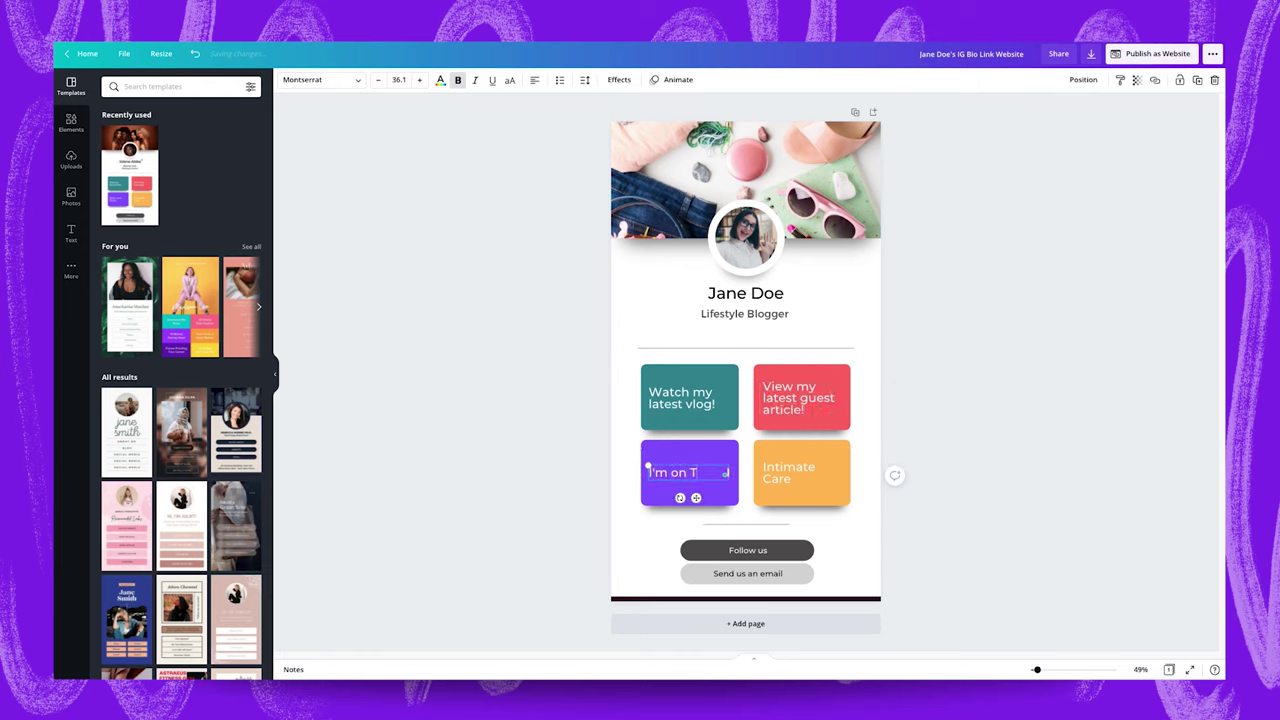
pyautogui.write('ikTok now!')
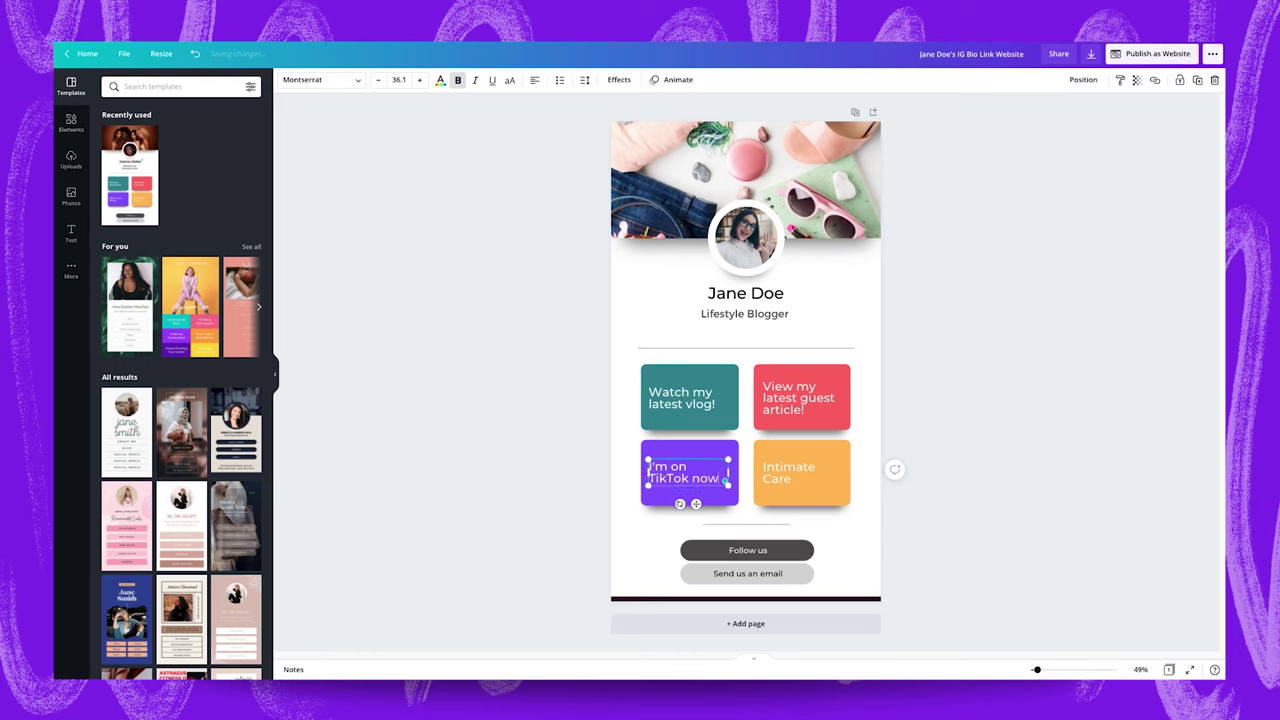
pyautogui.doubleClick(778, 466)
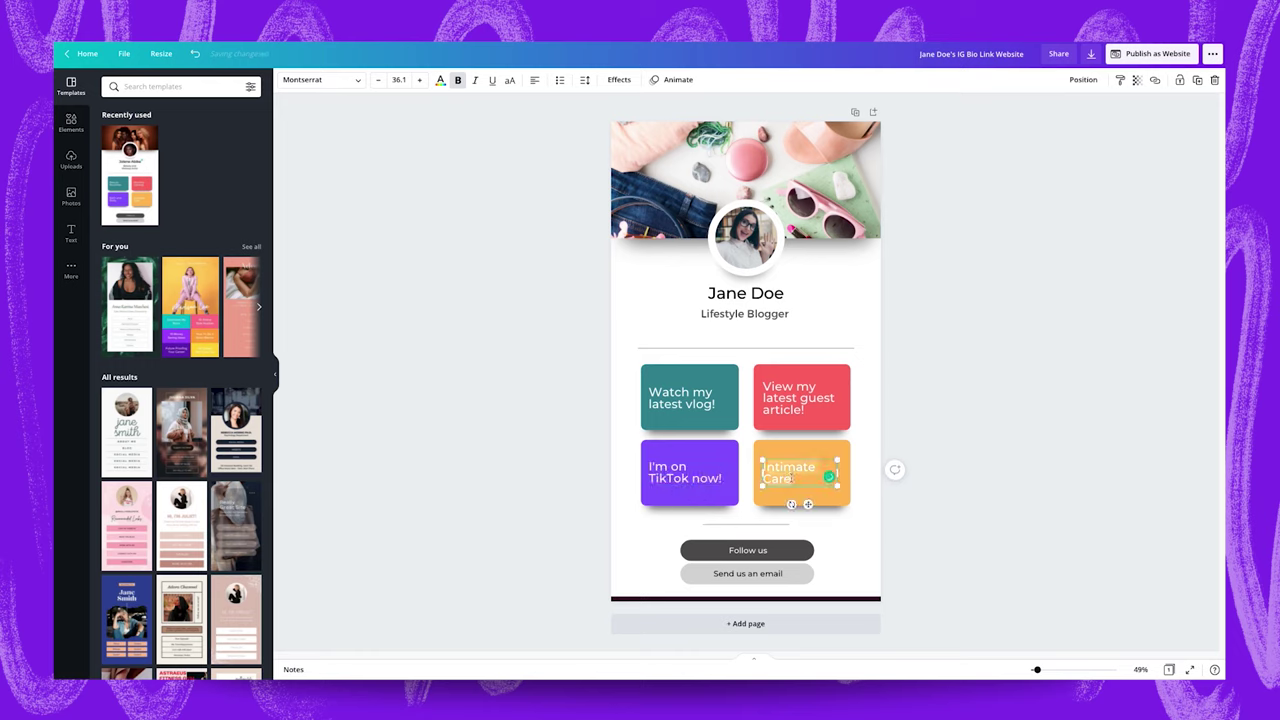
pyautogui.write('Join my Fac')
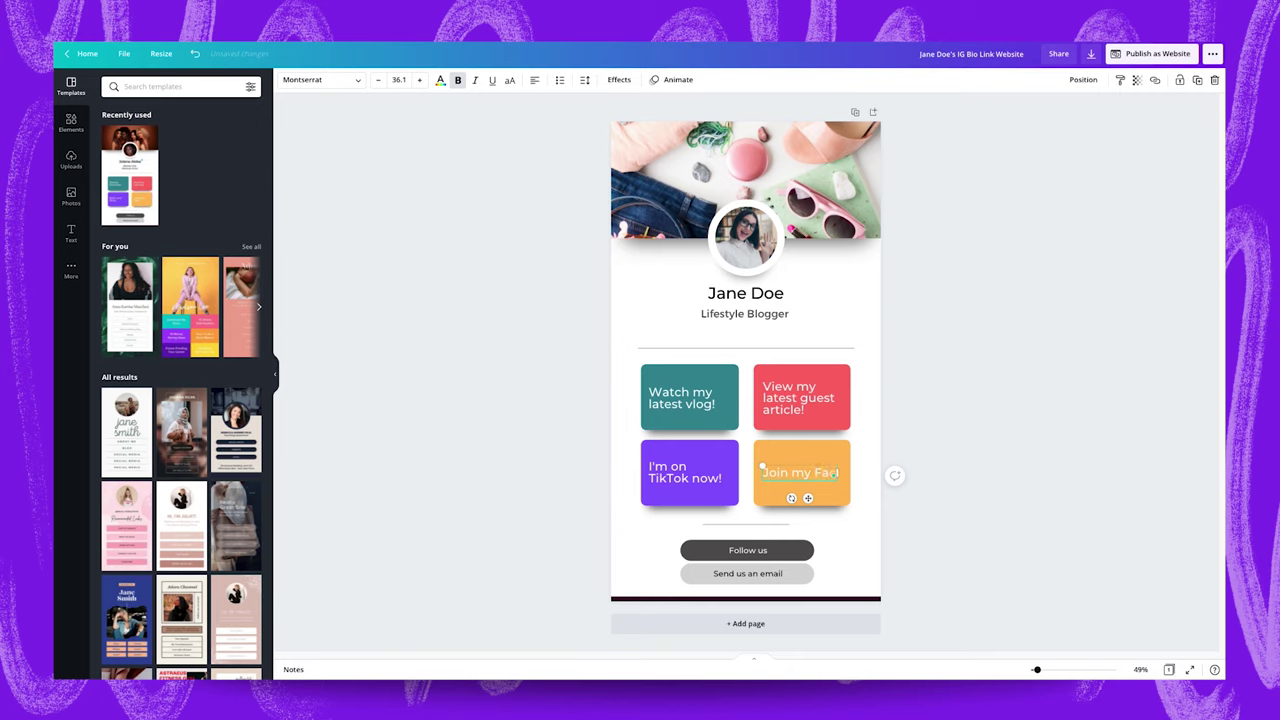
pyautogui.write('ebook.community')
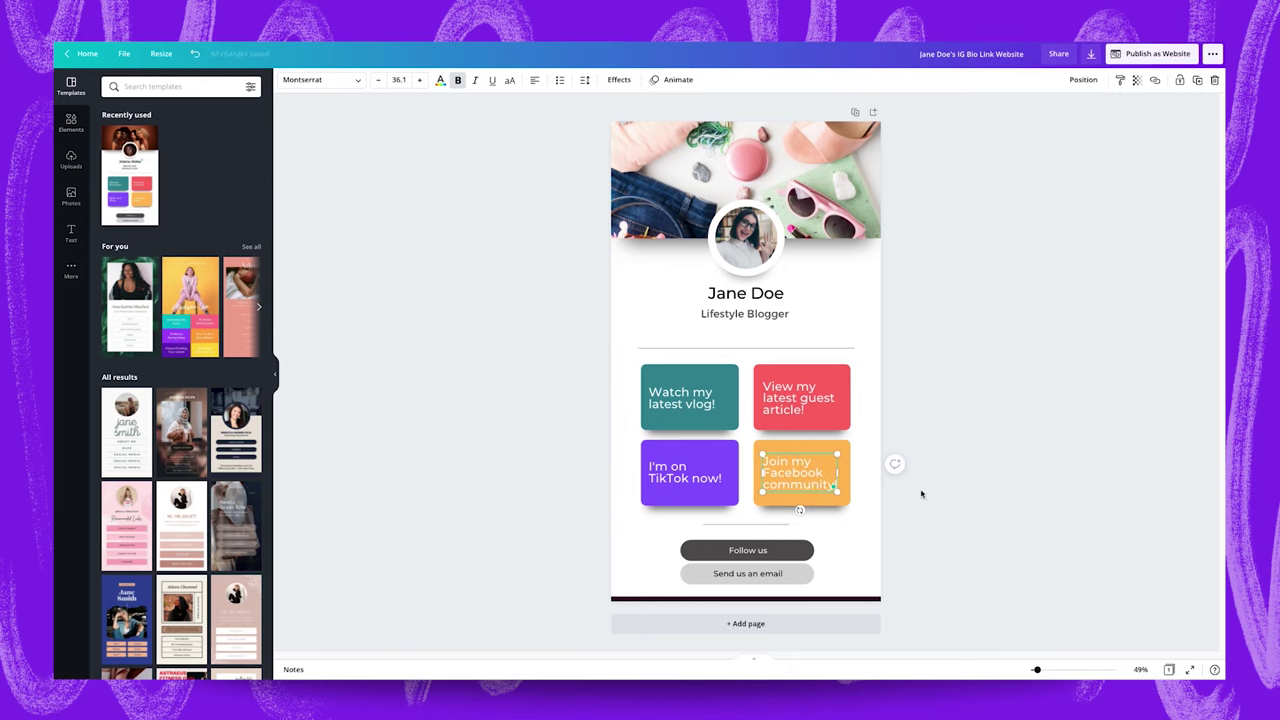
pyautogui.click(966, 520)
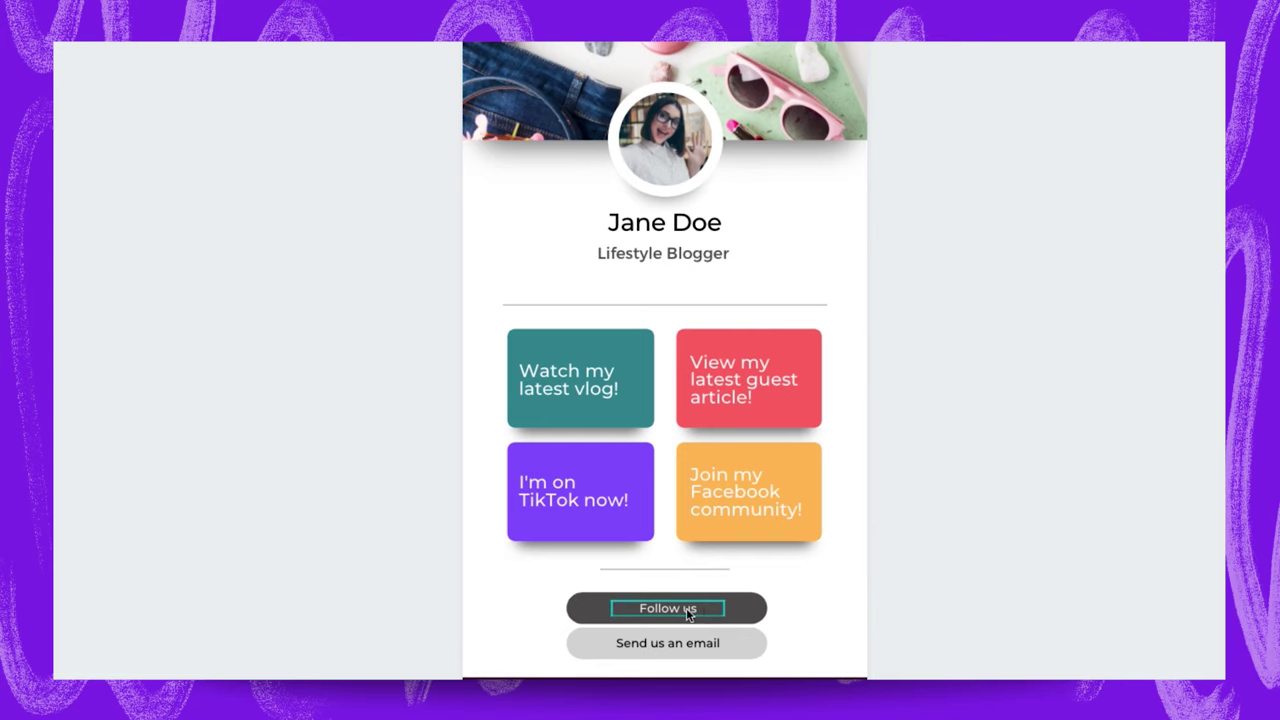
# - Change the button labels to 'Follow me' and 'Send me an email'
pyautogui.click(702, 608)
pyautogui.press('BackSpace')
pyautogui.press('BackSpace')
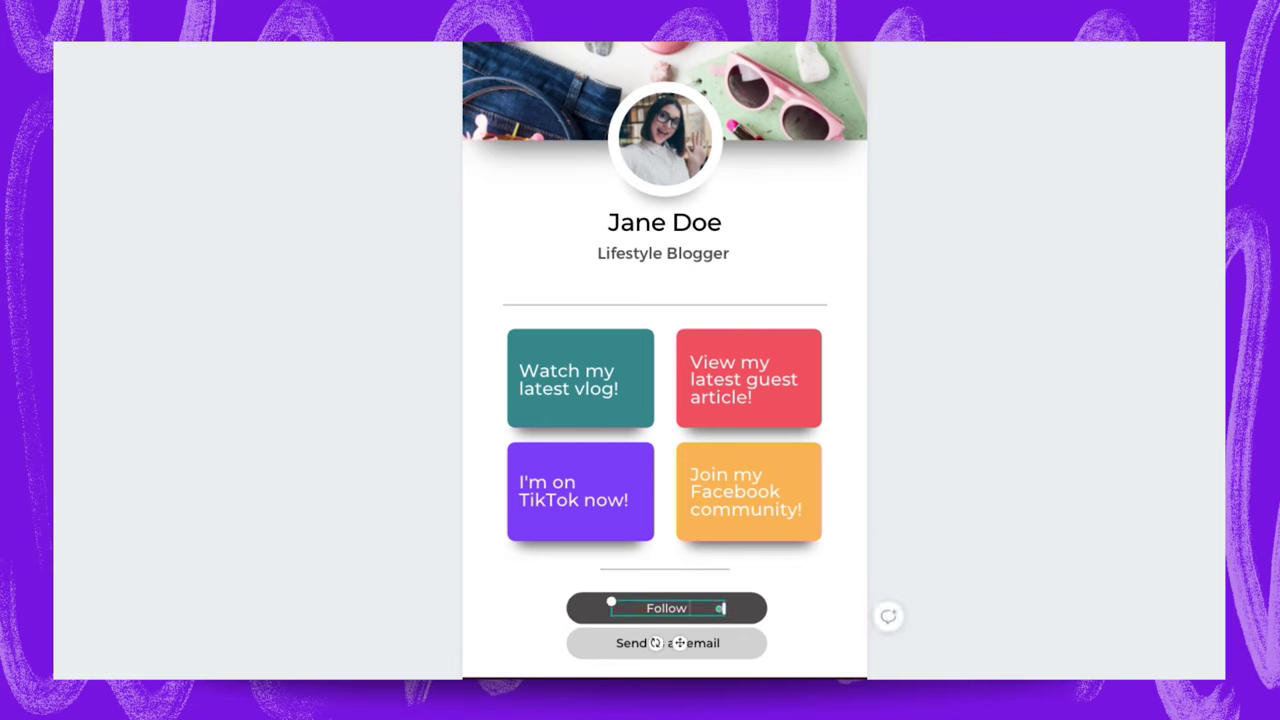
pyautogui.write('me')
pyautogui.click(662, 645)
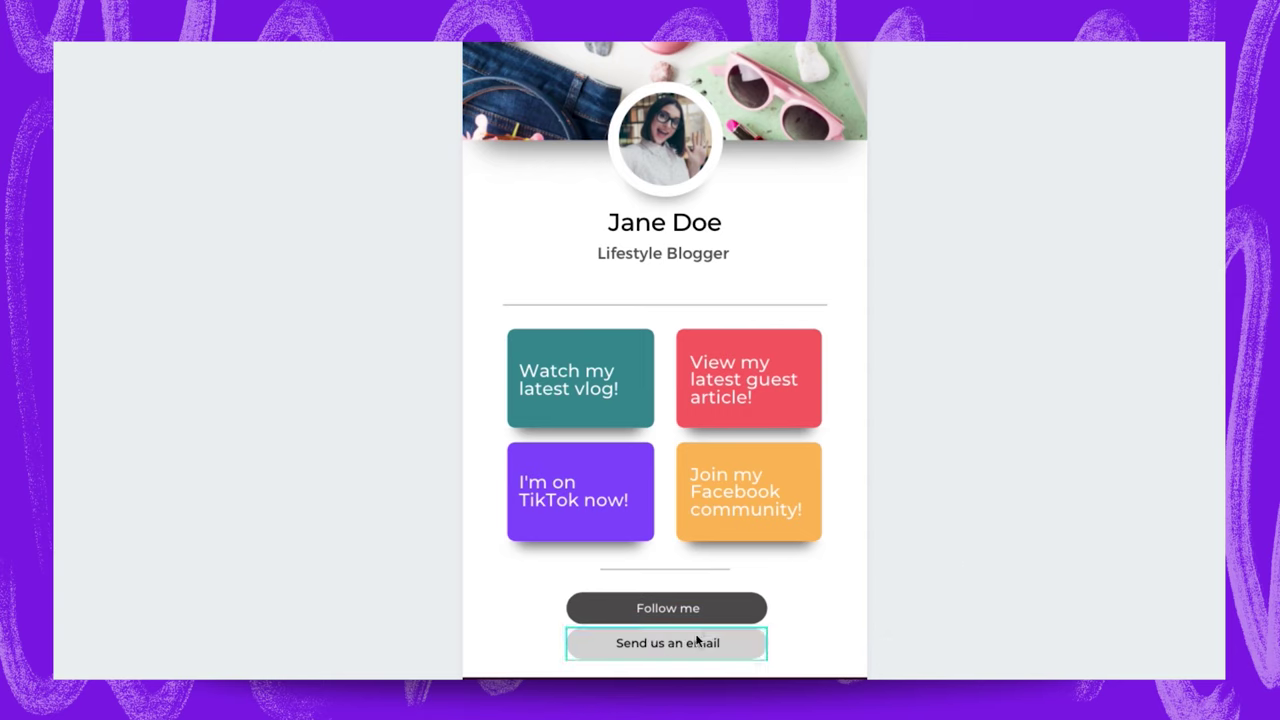
pyautogui.press('BackSpace')
pyautogui.press('BackSpace')
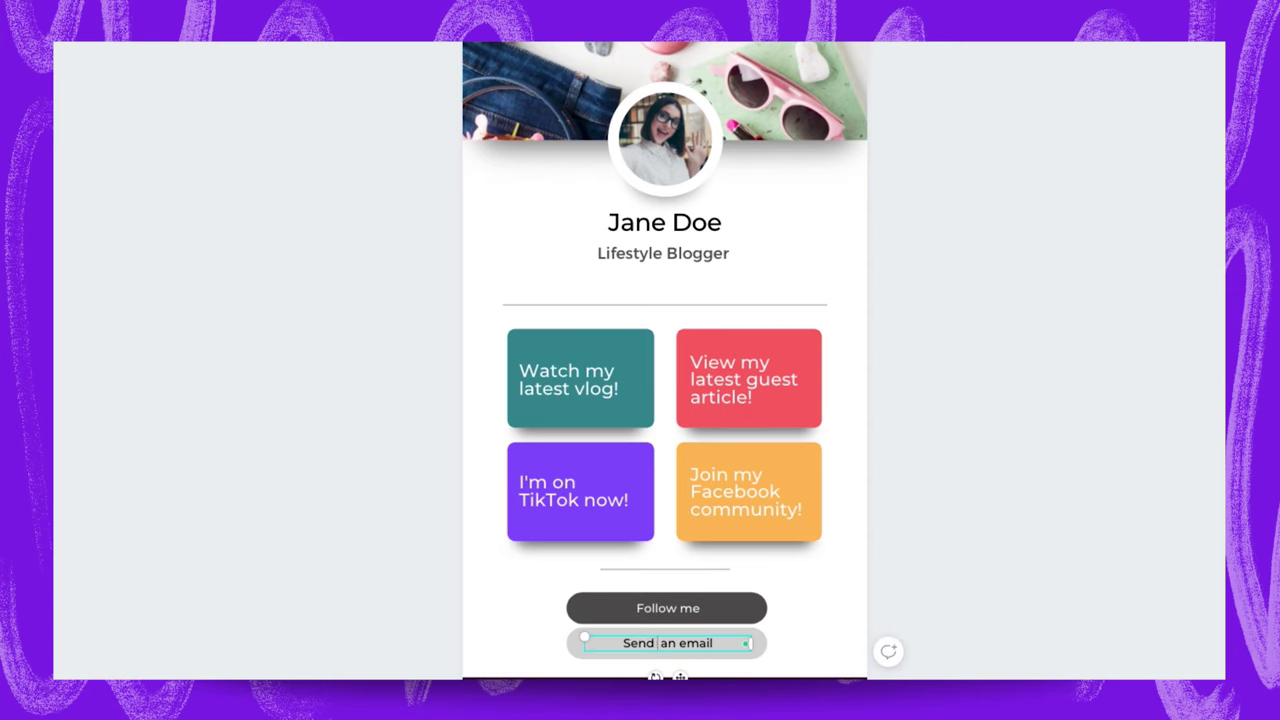
pyautogui.write('me')
pyautogui.click(900, 554)
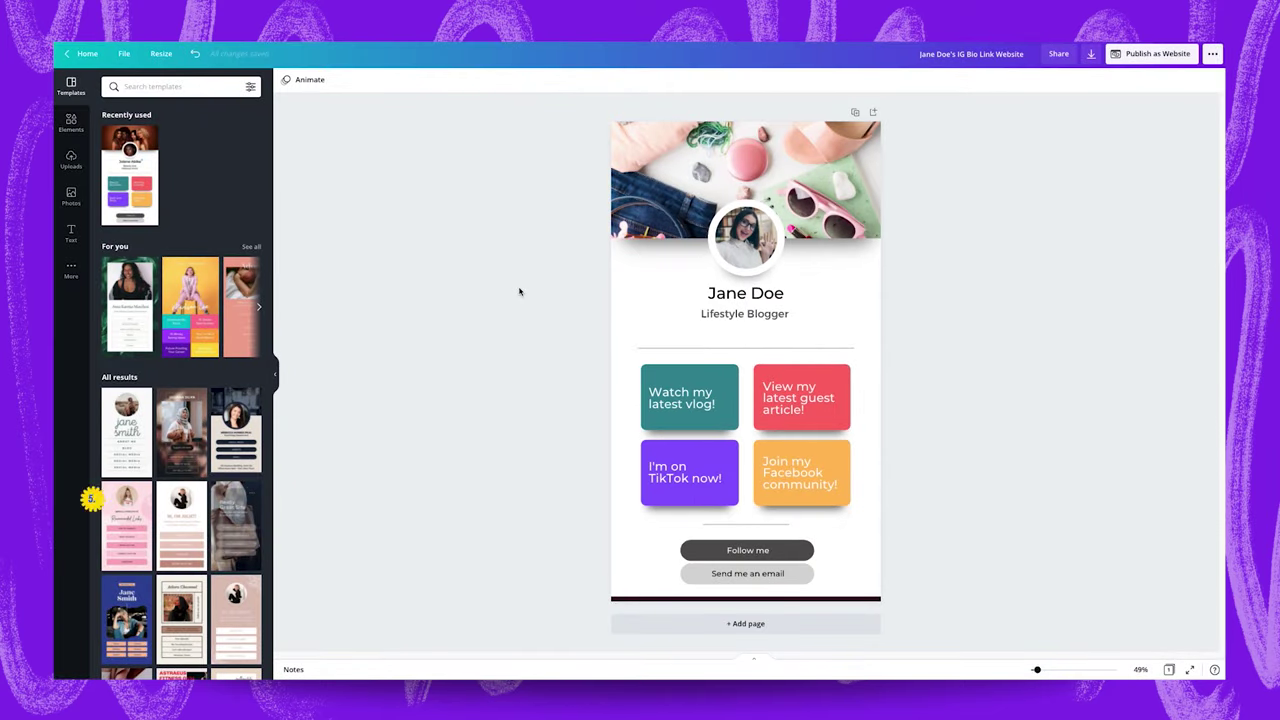
# - Colour the vlog, article, TikTok and Facebook tiles sage green, dusty pink, navy and brown #736760 from Photo Colors
pyautogui.click(726, 373)
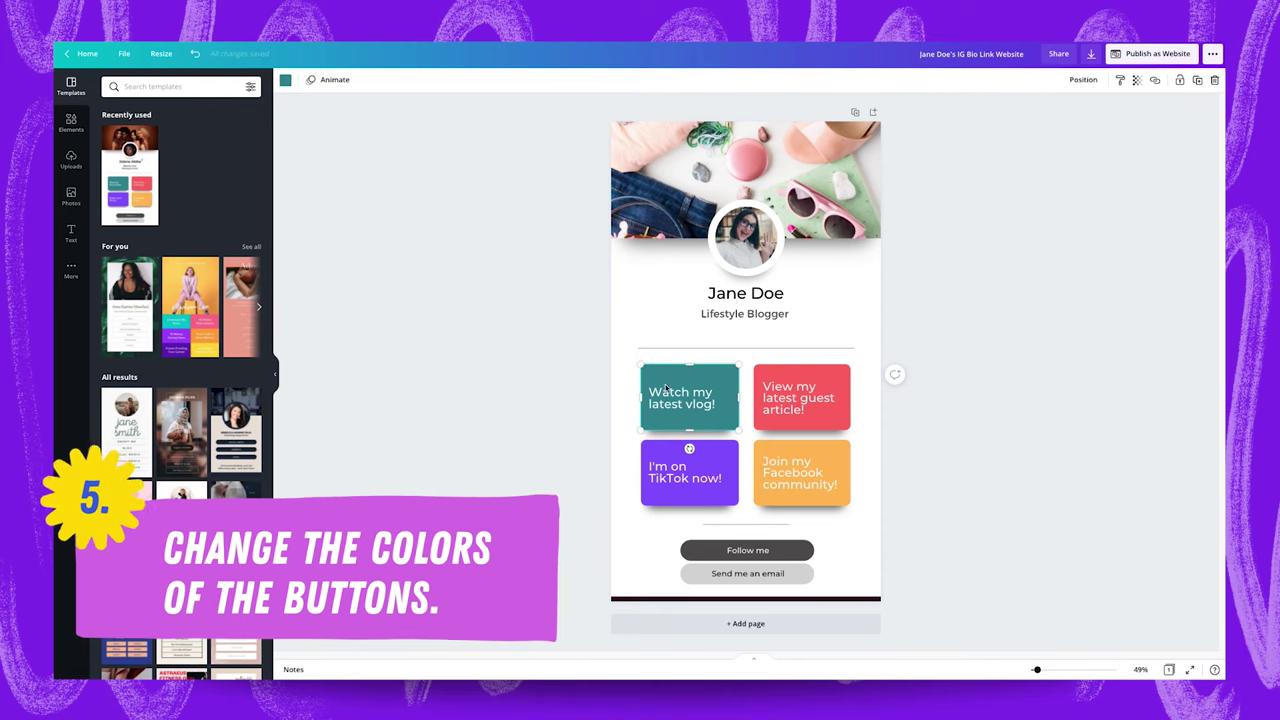
pyautogui.click(286, 80)
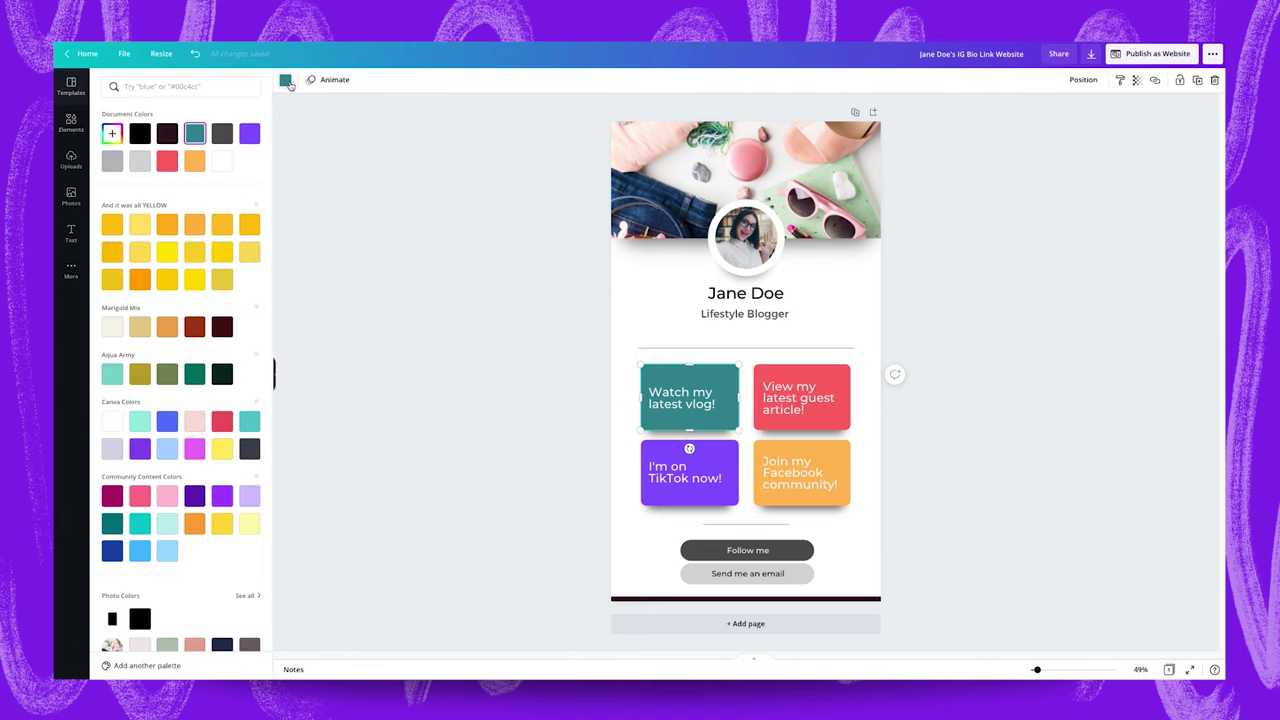
pyautogui.scroll(-5, 140, 400)
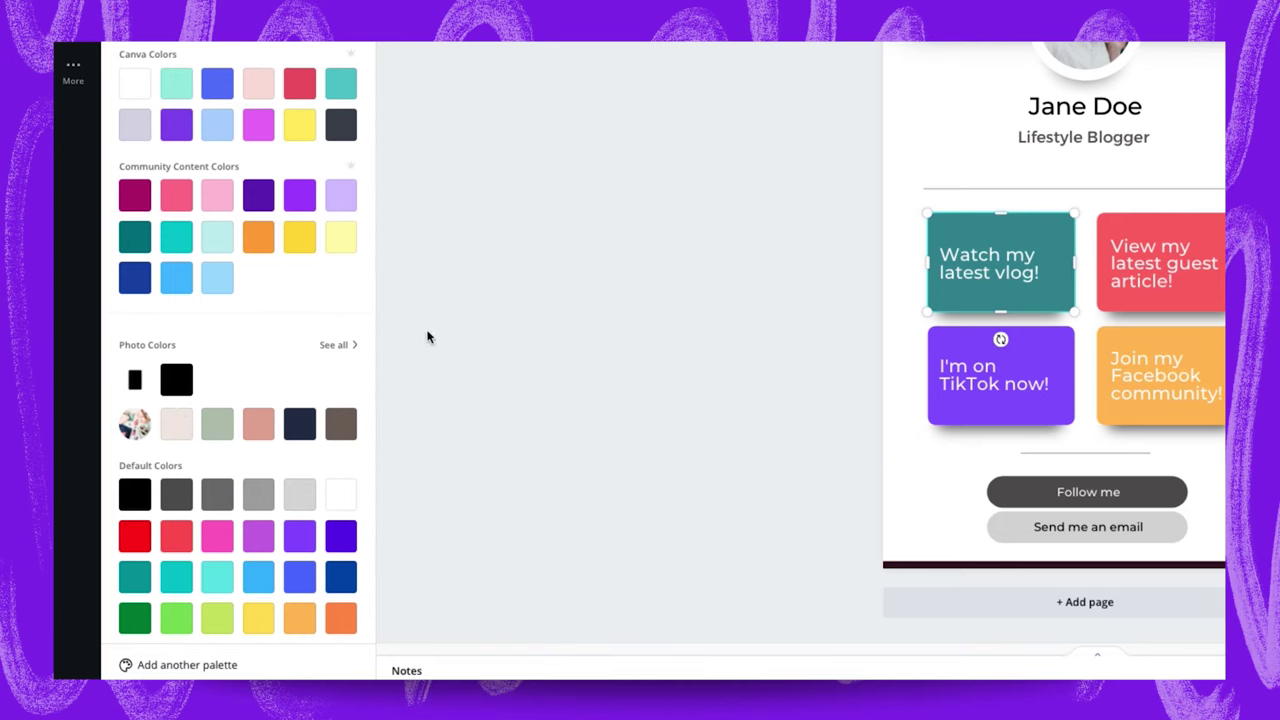
pyautogui.click(176, 426)
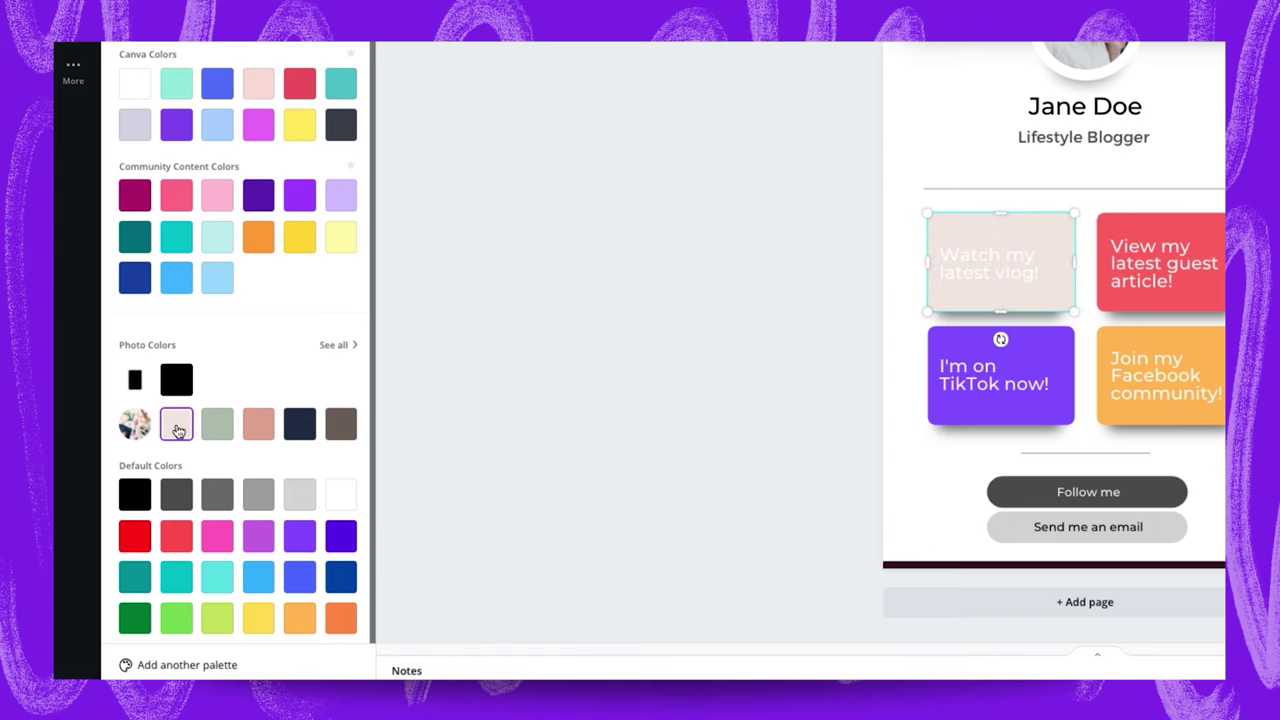
pyautogui.click(217, 424)
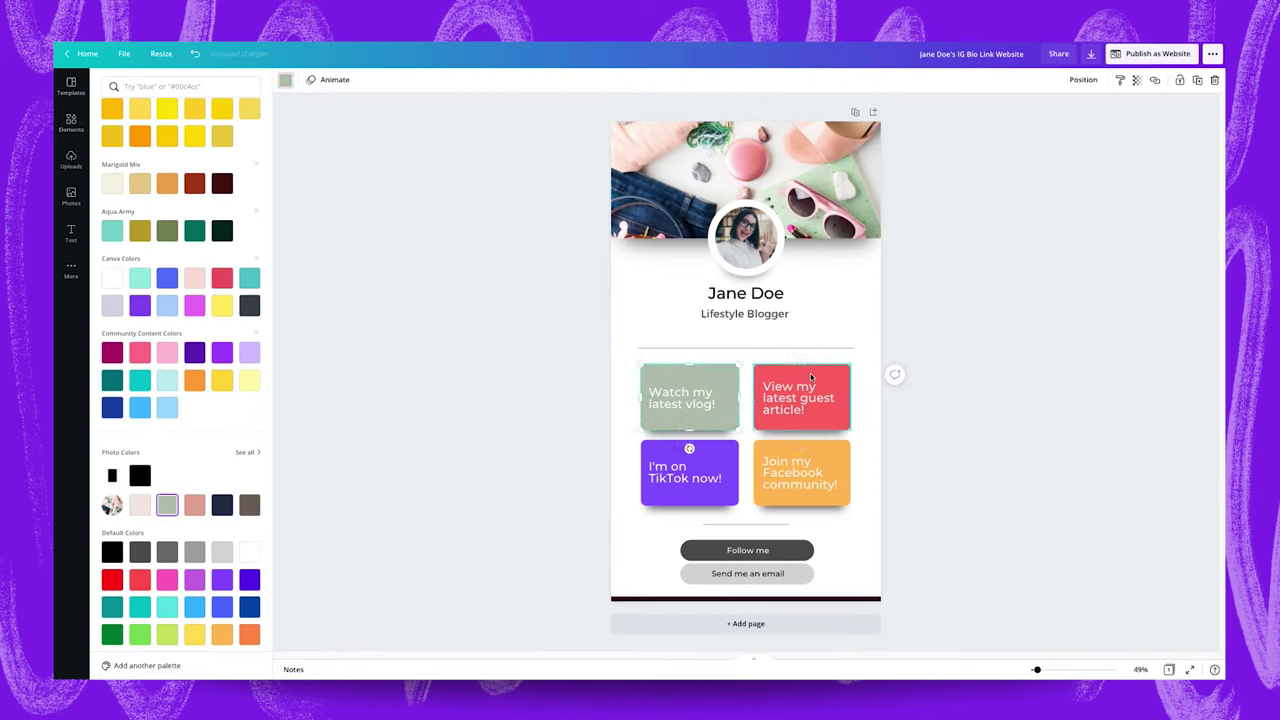
pyautogui.click(1173, 228)
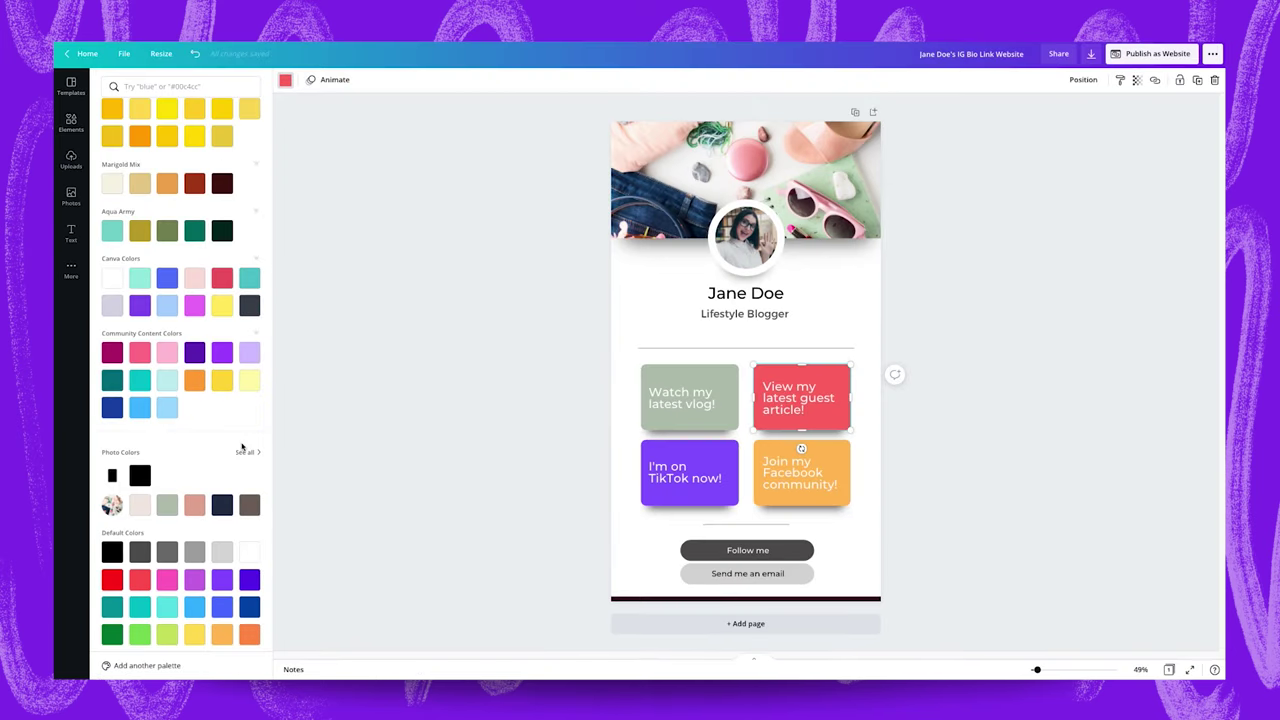
pyautogui.click(194, 504)
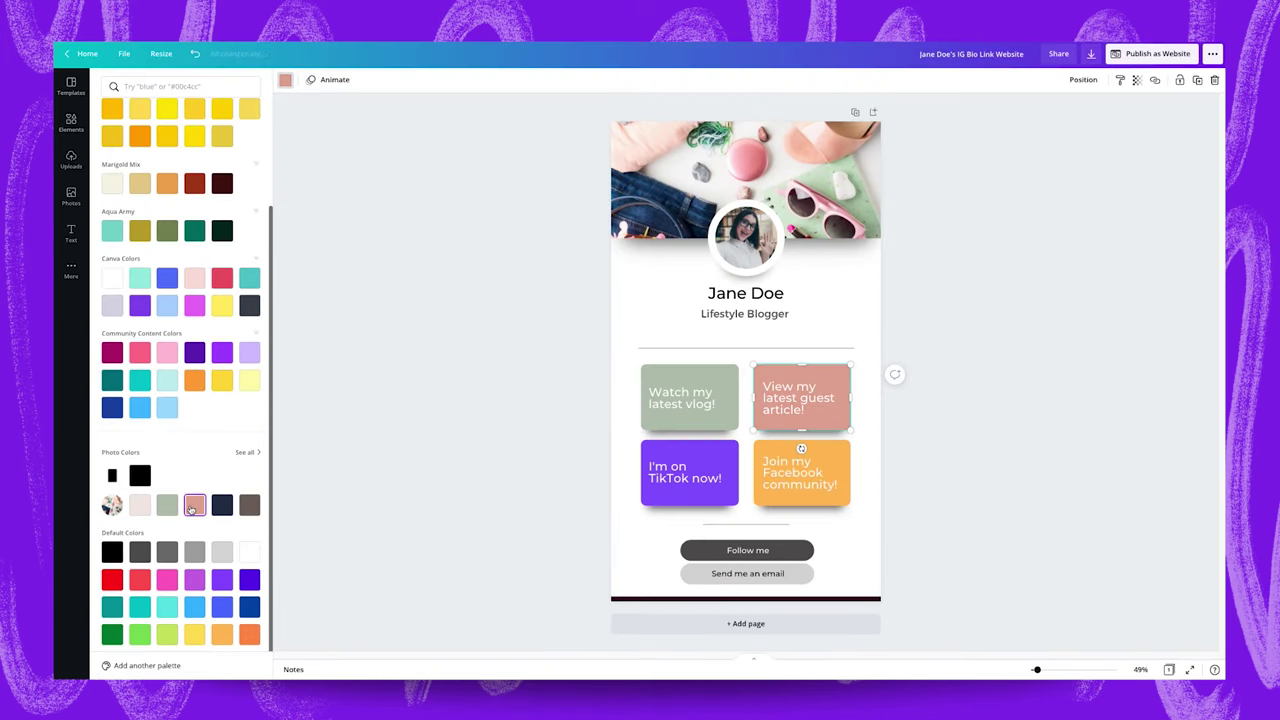
pyautogui.click(713, 455)
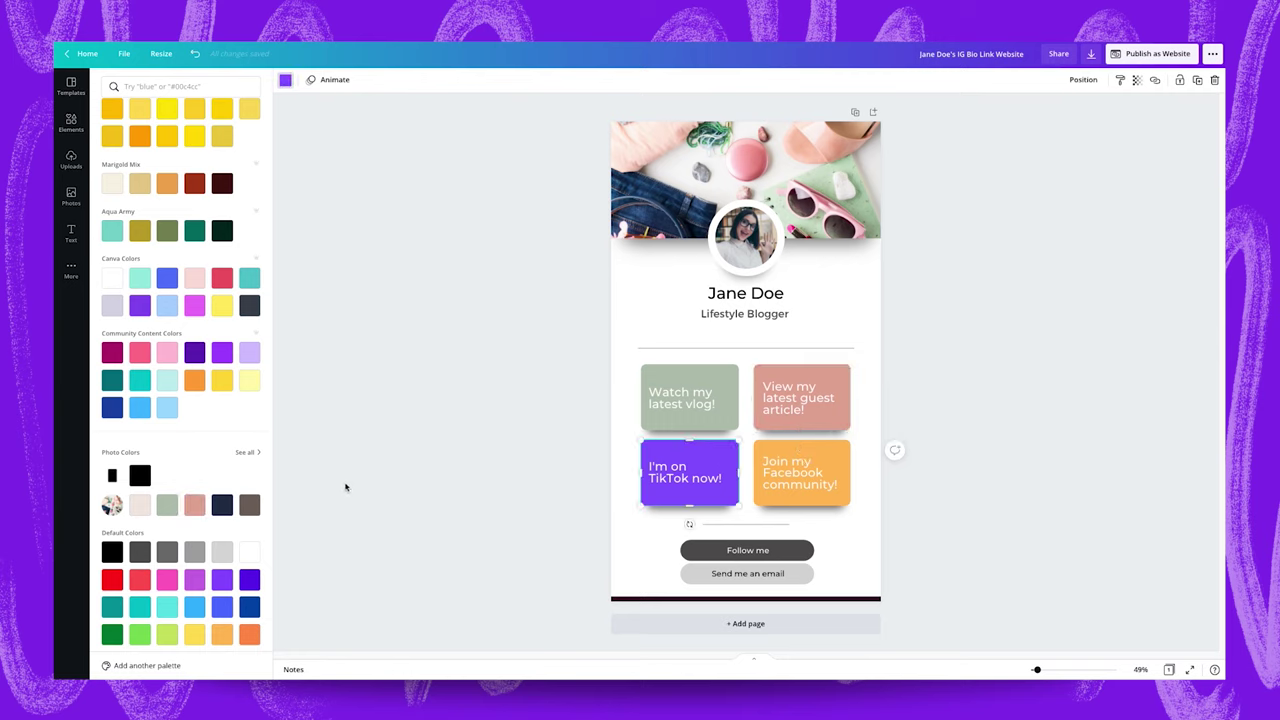
pyautogui.click(222, 504)
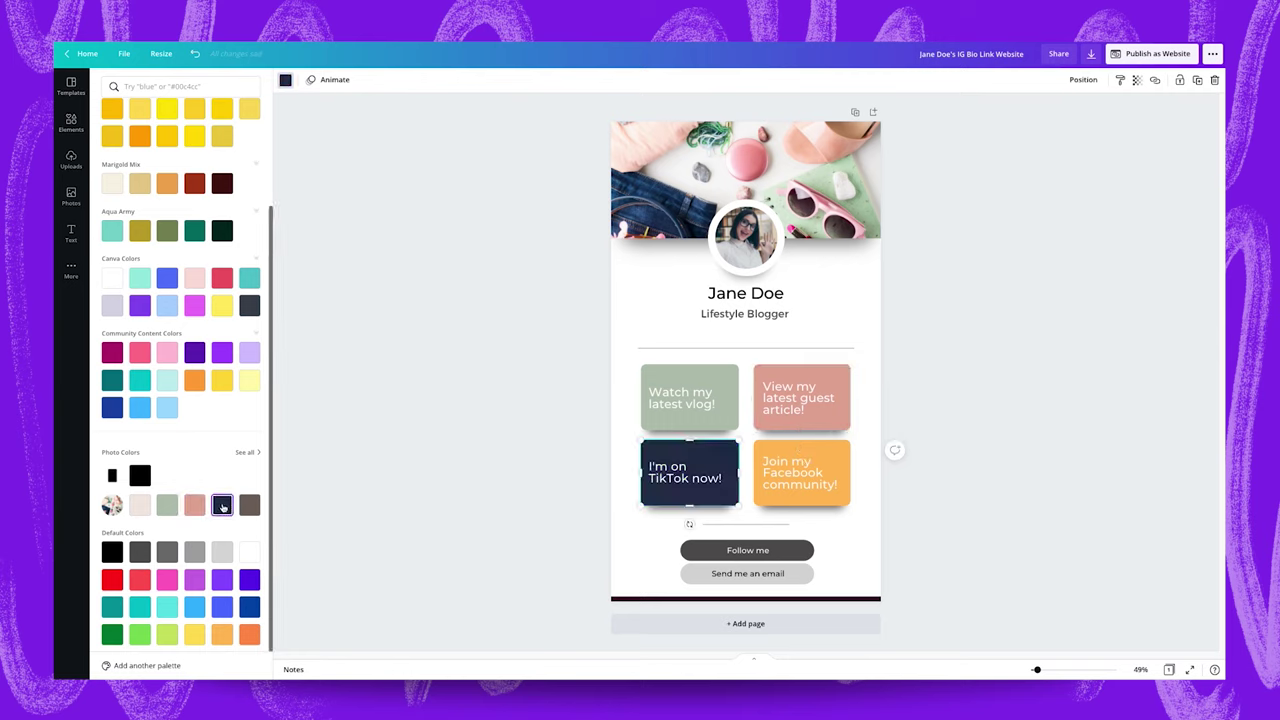
pyautogui.click(816, 453)
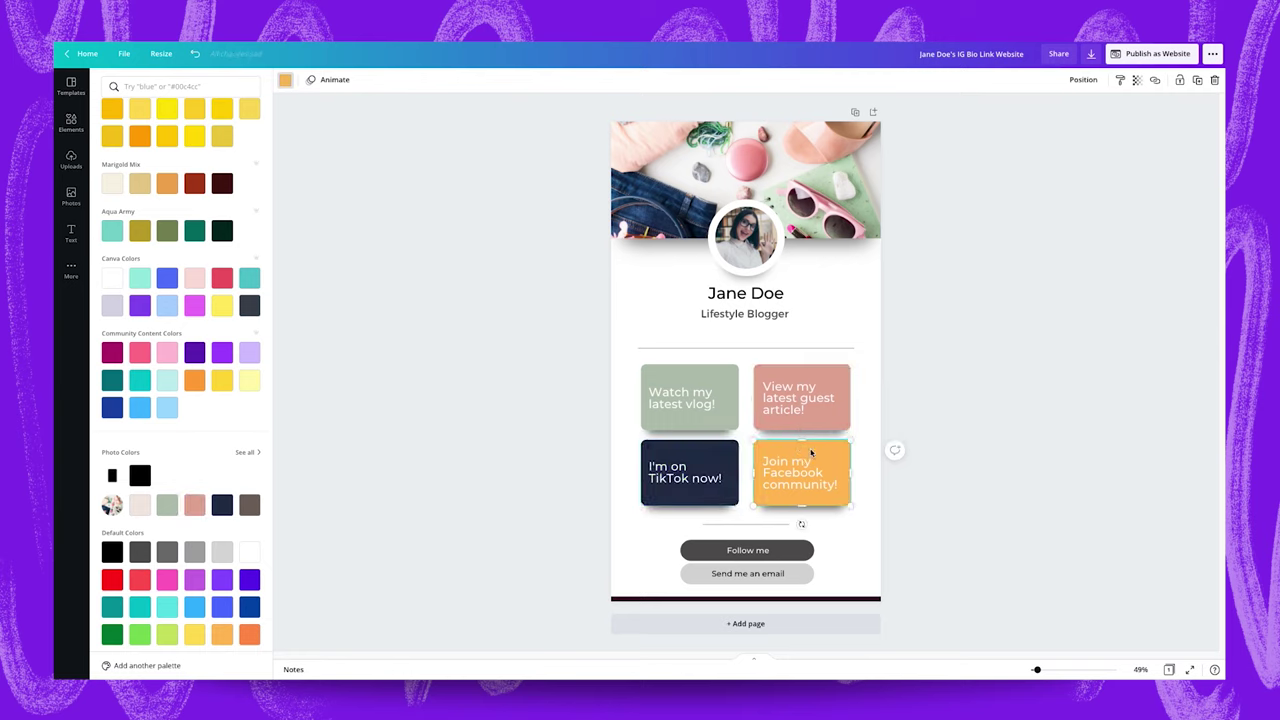
pyautogui.click(250, 505)
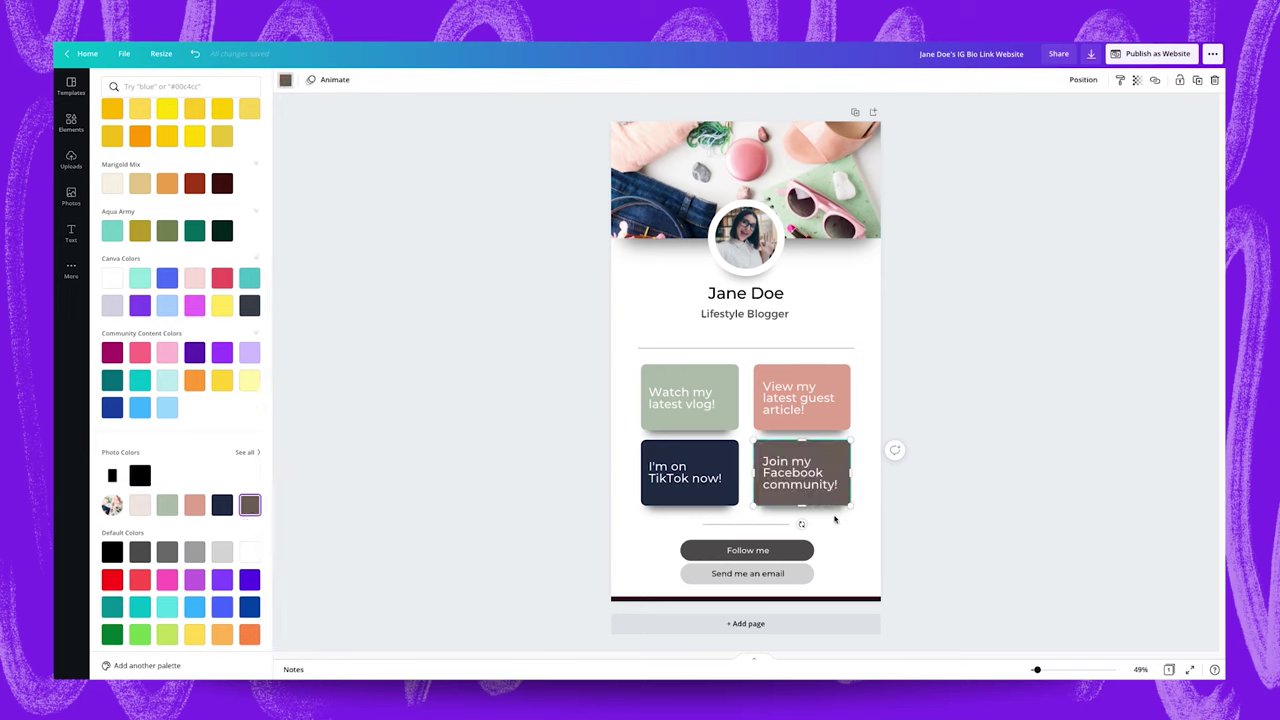
pyautogui.click(854, 540)
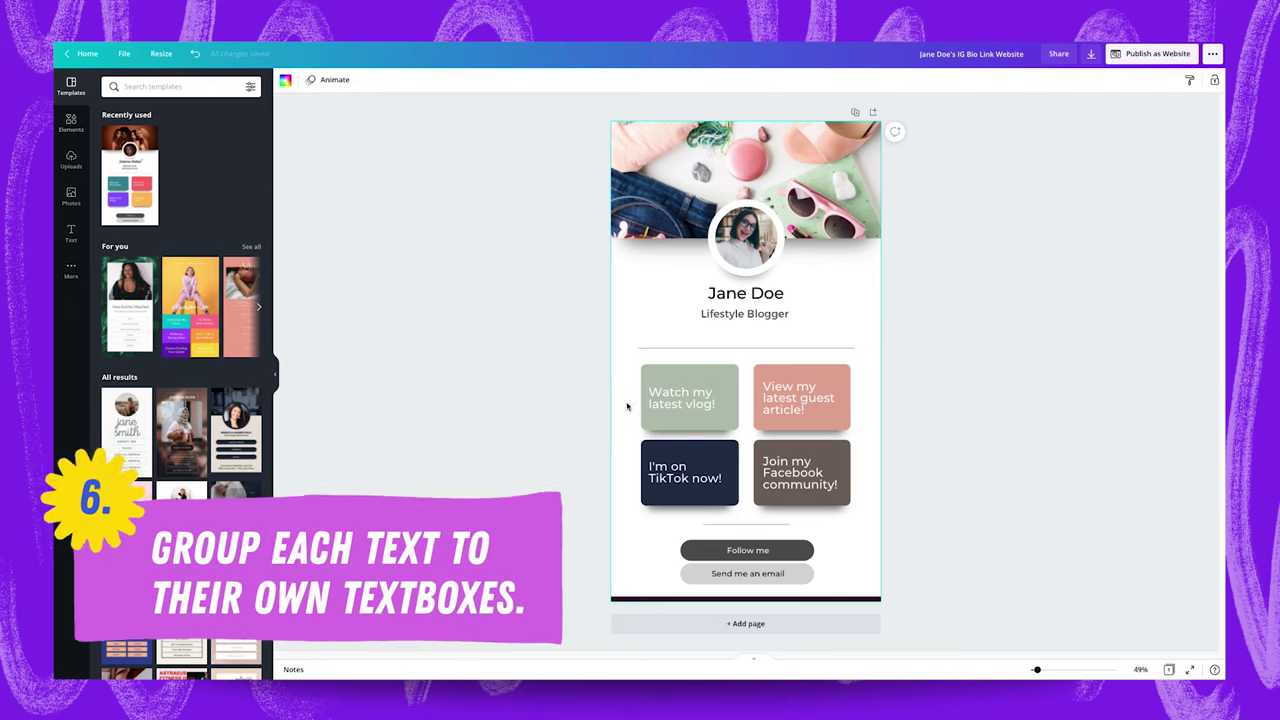
# - Group the green, pink, brown and navy tile boxes each with its own caption using Ctrl+G
pyautogui.click(704, 397)
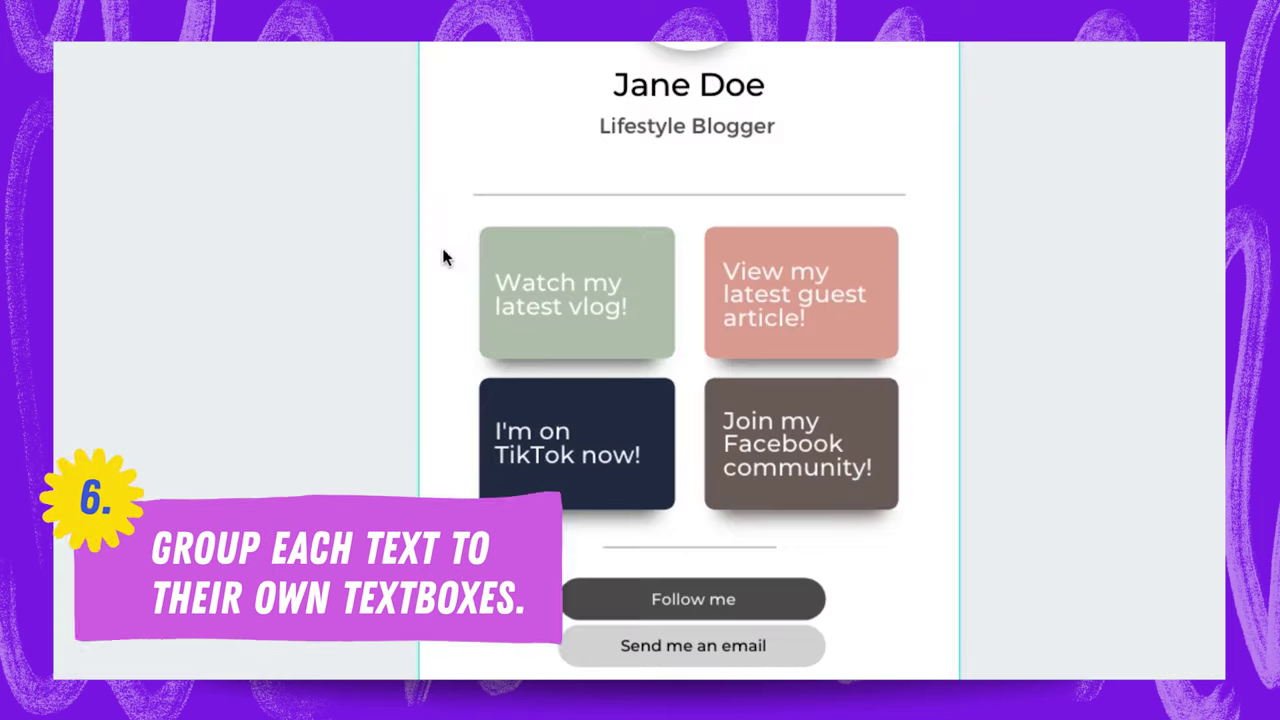
pyautogui.moveTo(583, 372); pyautogui.dragTo(583, 372)
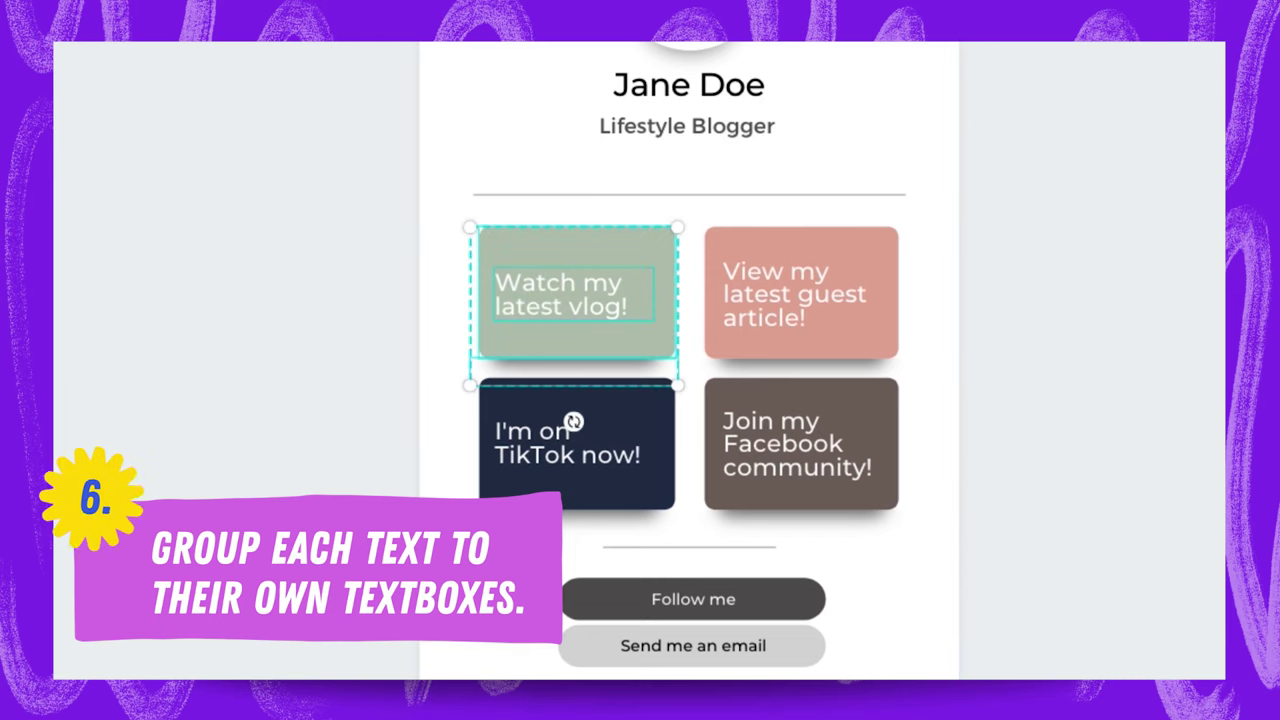
pyautogui.hotkey('ctrl', 'g')
pyautogui.moveTo(926, 251); pyautogui.dragTo(840, 372)
pyautogui.hotkey('ctrl', 'g')
pyautogui.moveTo(917, 415); pyautogui.dragTo(794, 571)
pyautogui.hotkey('ctrl', 'g')
pyautogui.moveTo(457, 420); pyautogui.dragTo(576, 511)
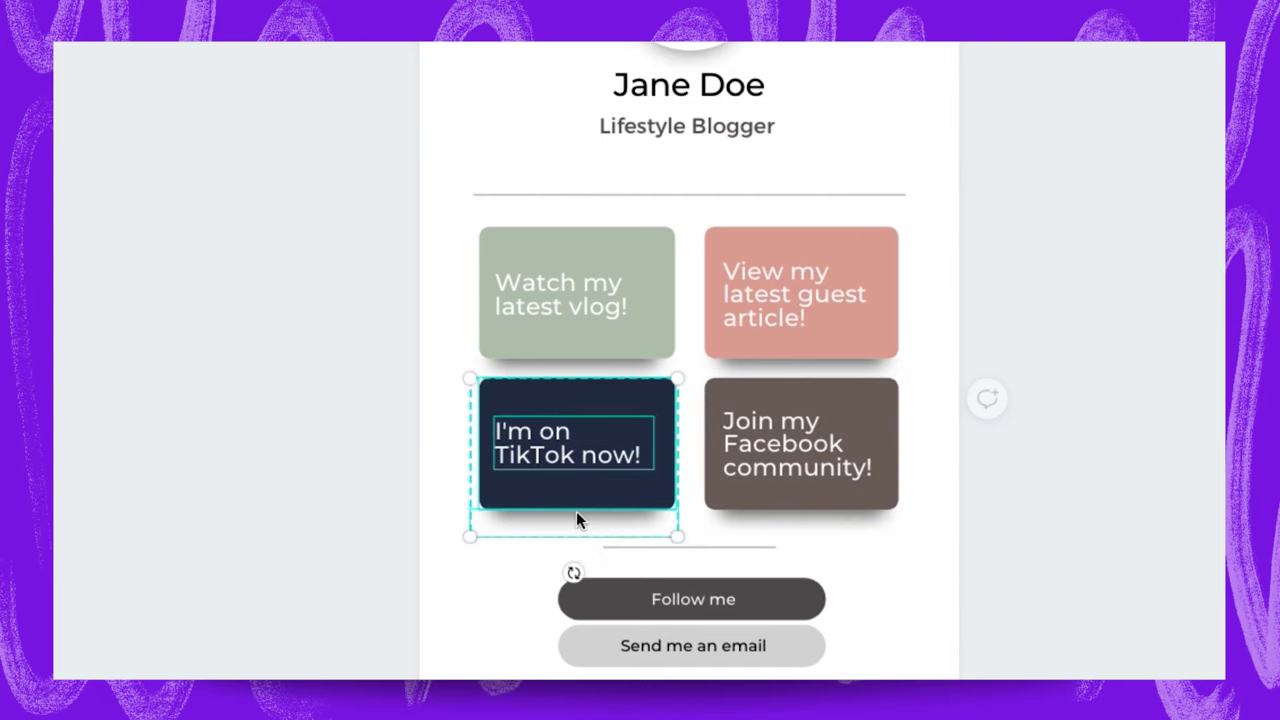
pyautogui.hotkey('ctrl', 'g')
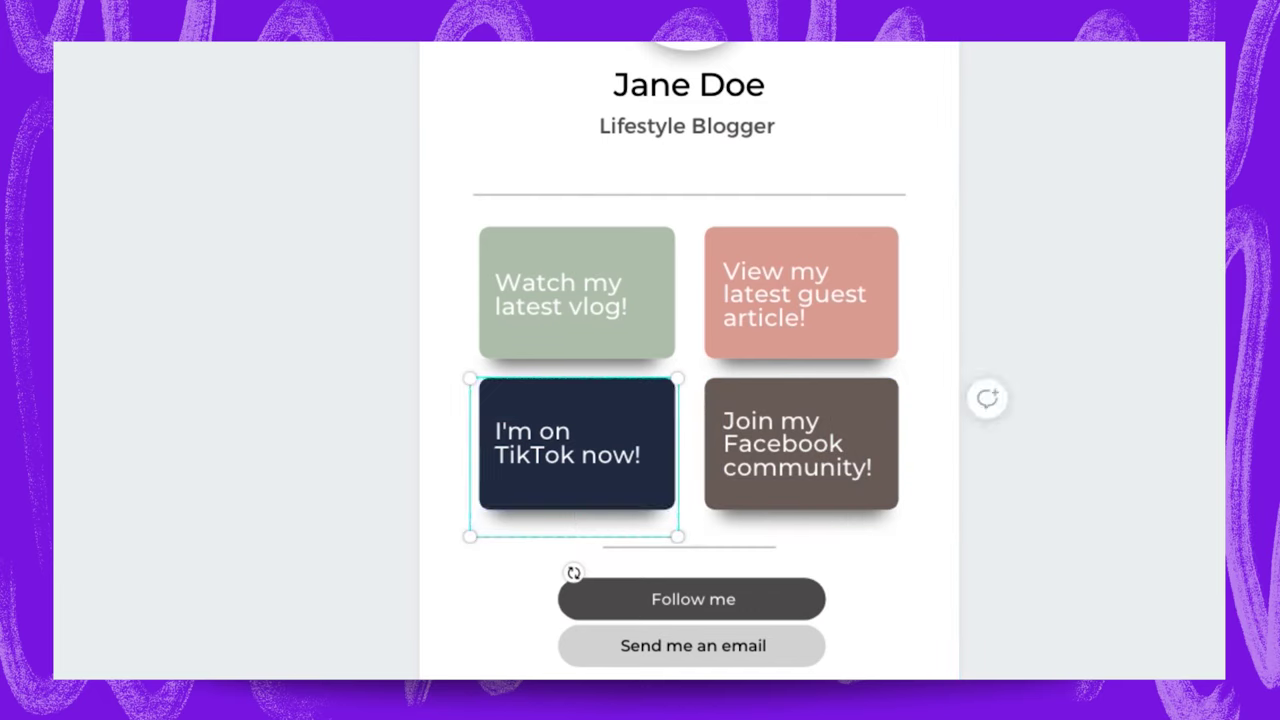
pyautogui.click(1096, 315)
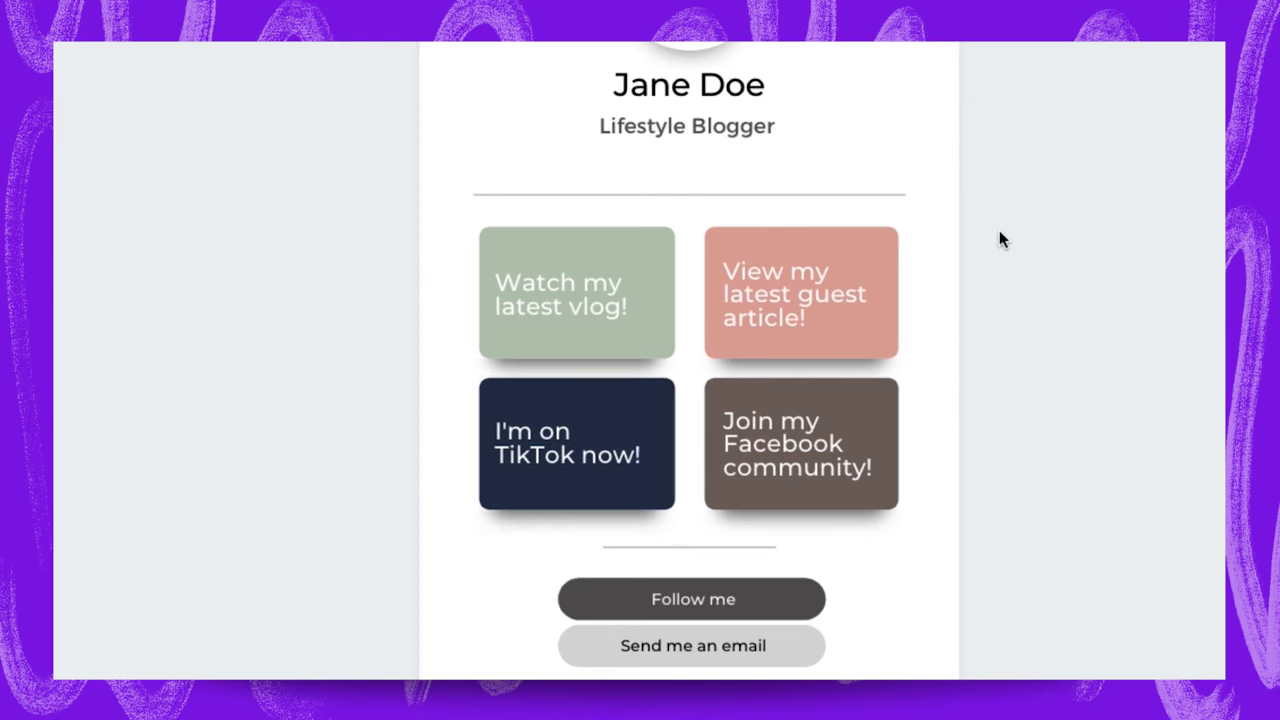
pyautogui.click(566, 304)
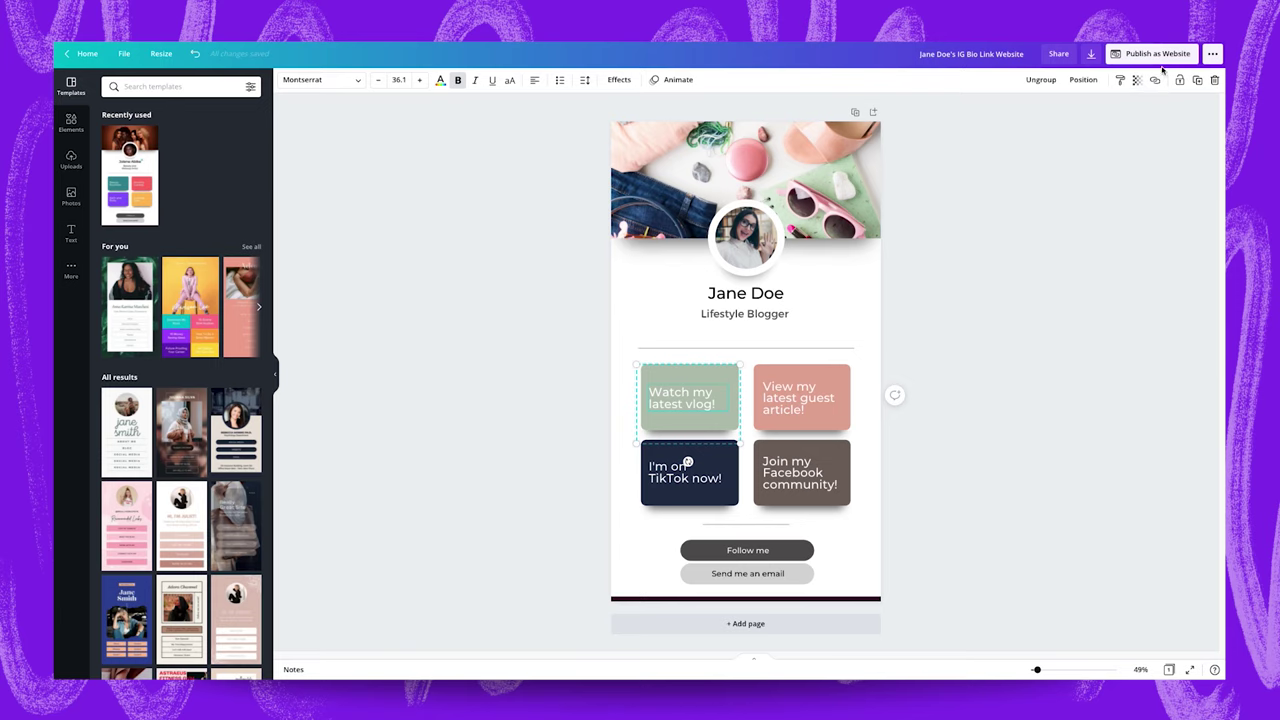
# - Copy the latest vlog address from the Links page and attach it to the vlog tile
pyautogui.click(1155, 81)
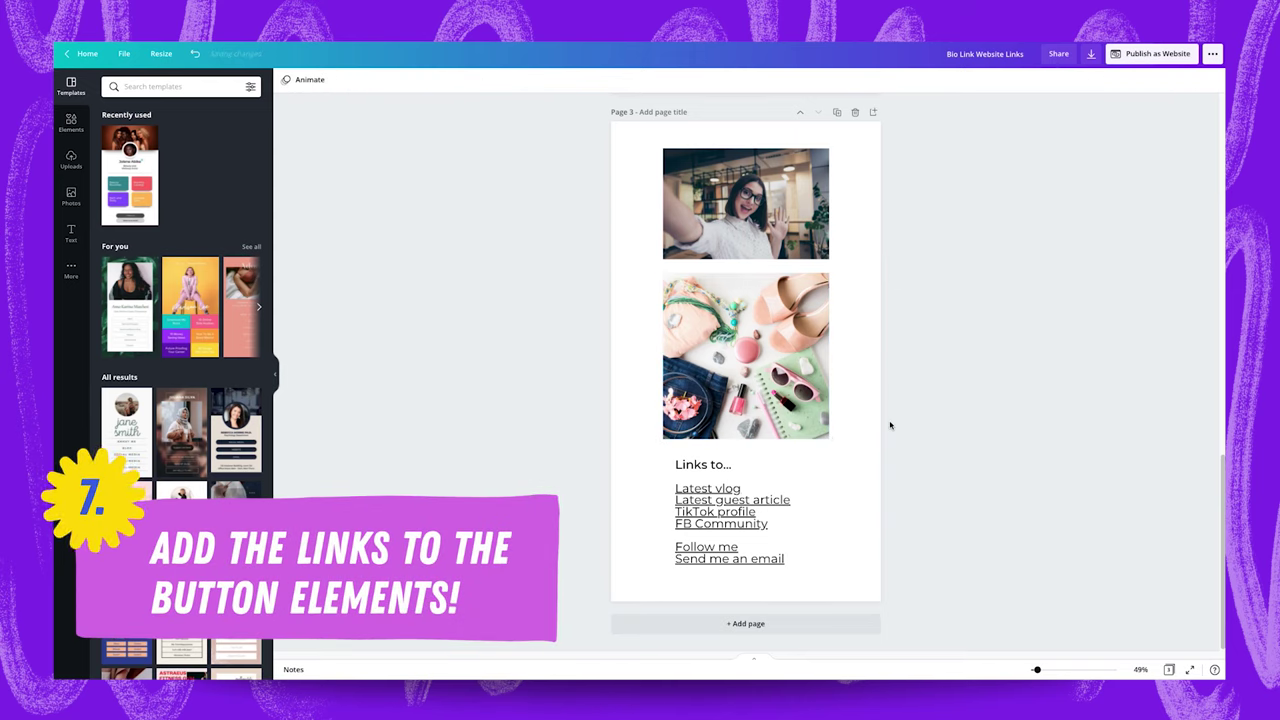
pyautogui.click(716, 488)
pyautogui.click(716, 488)
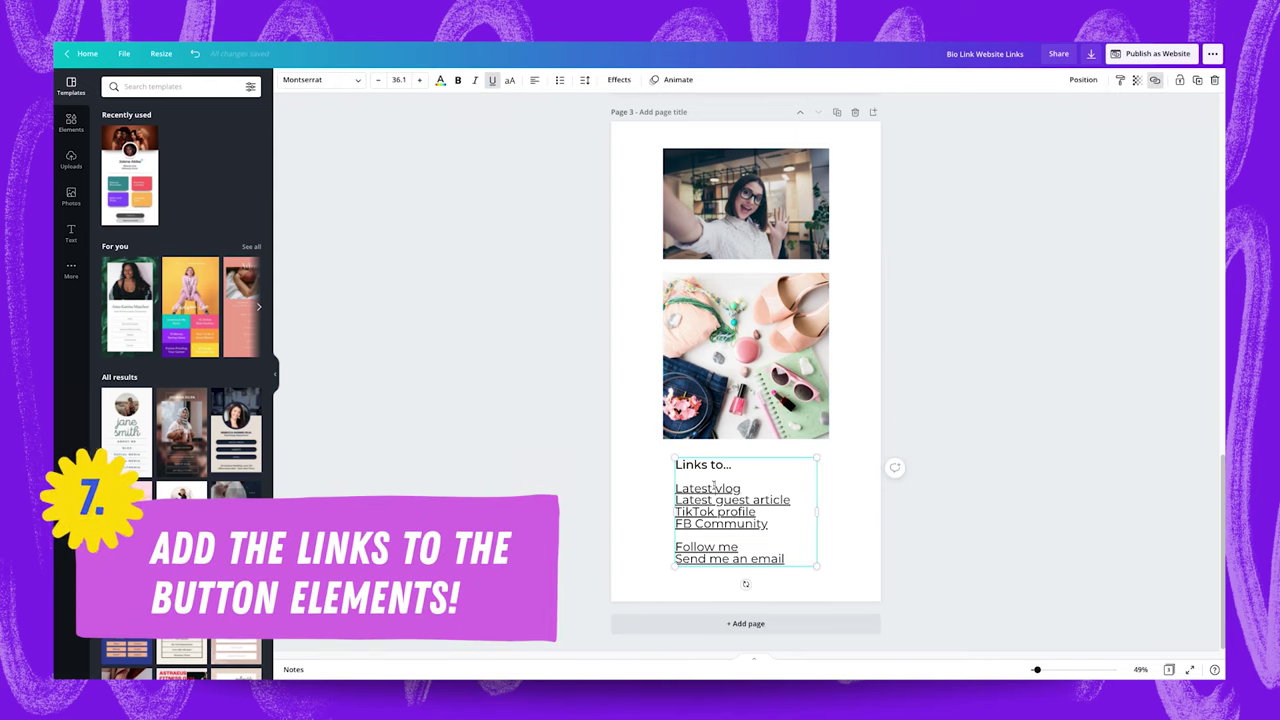
pyautogui.click(1154, 84)
pyautogui.write('https://www.youtube.com/examplevideo')
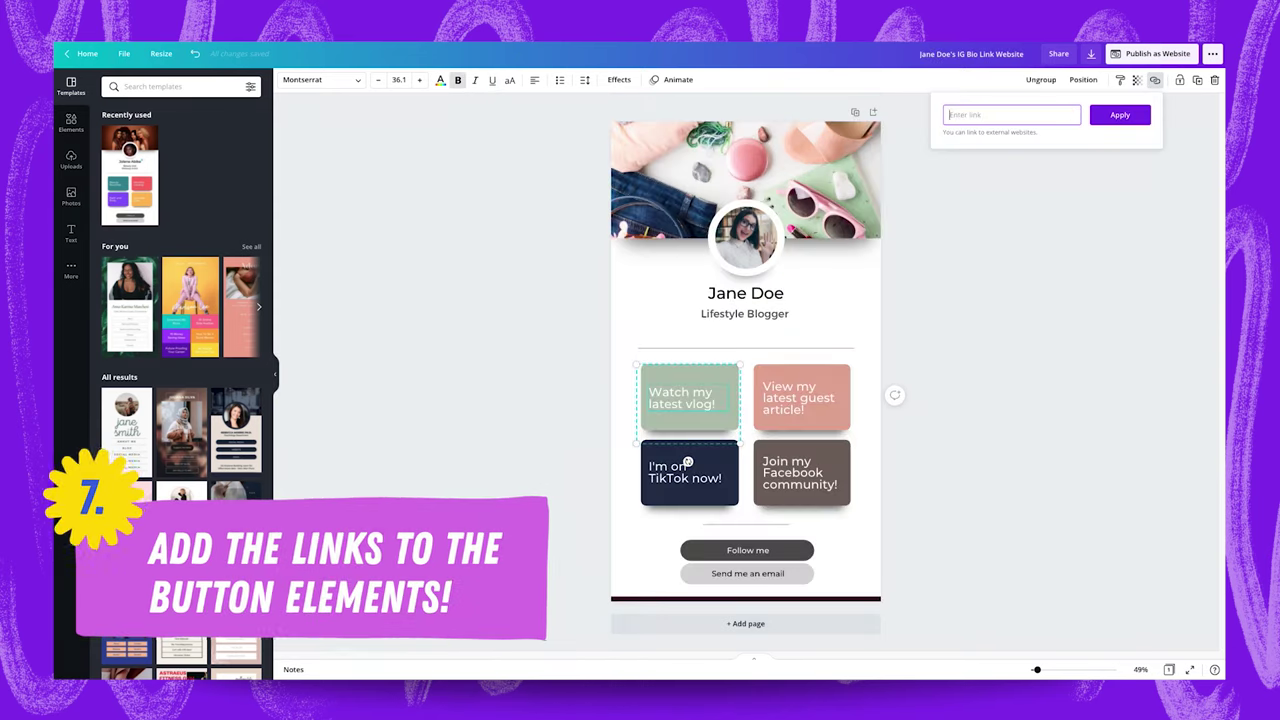
pyautogui.write('tp://www.youtube.com/examplevideo')
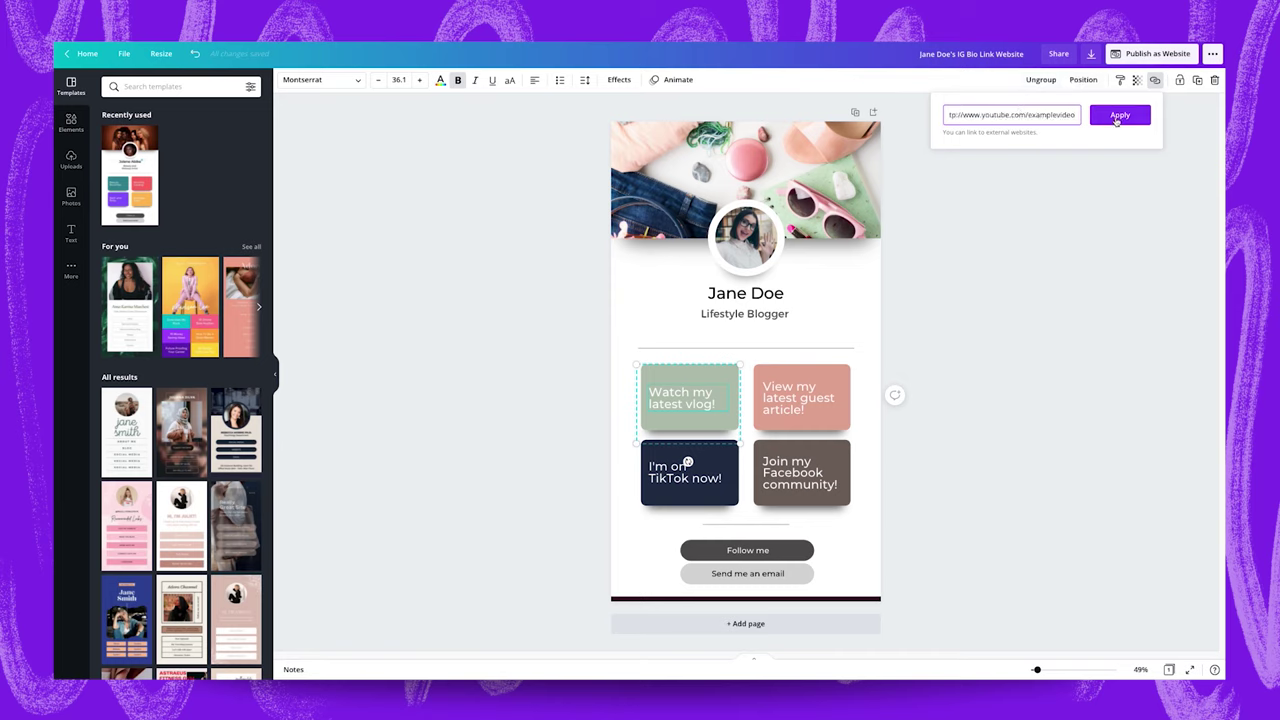
pyautogui.click(1117, 117)
pyautogui.click(924, 314)
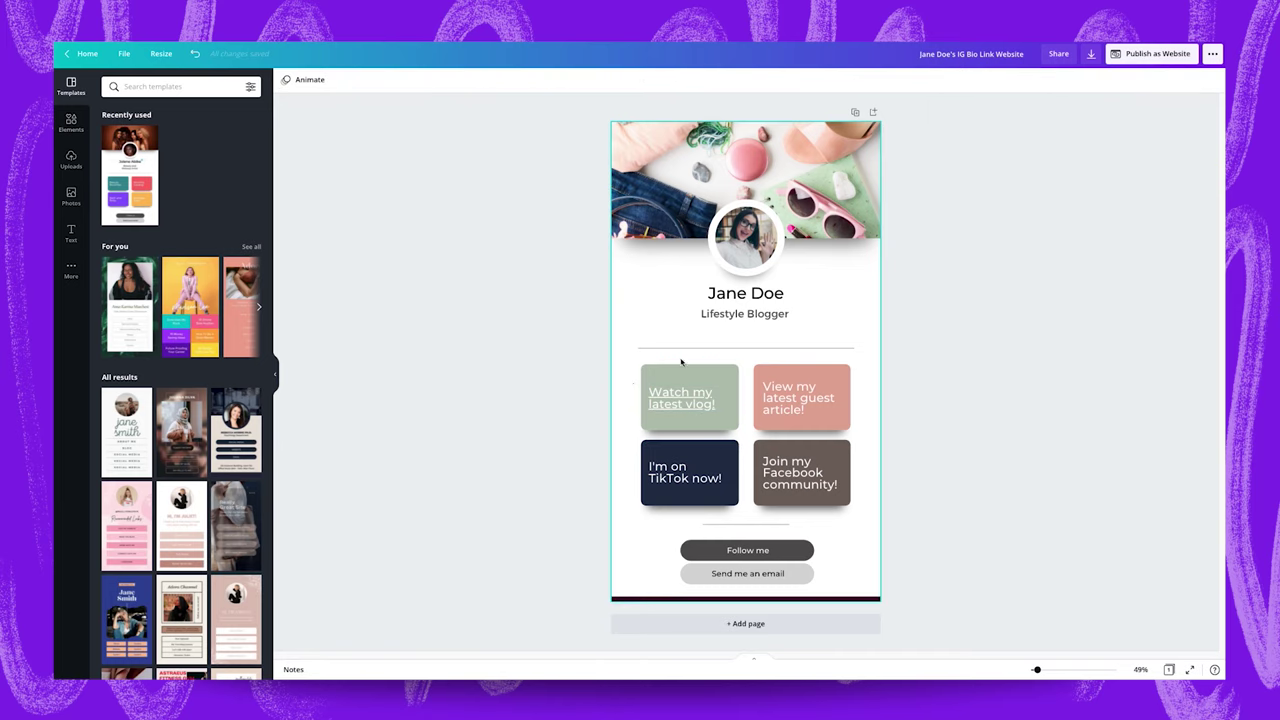
pyautogui.click(707, 376)
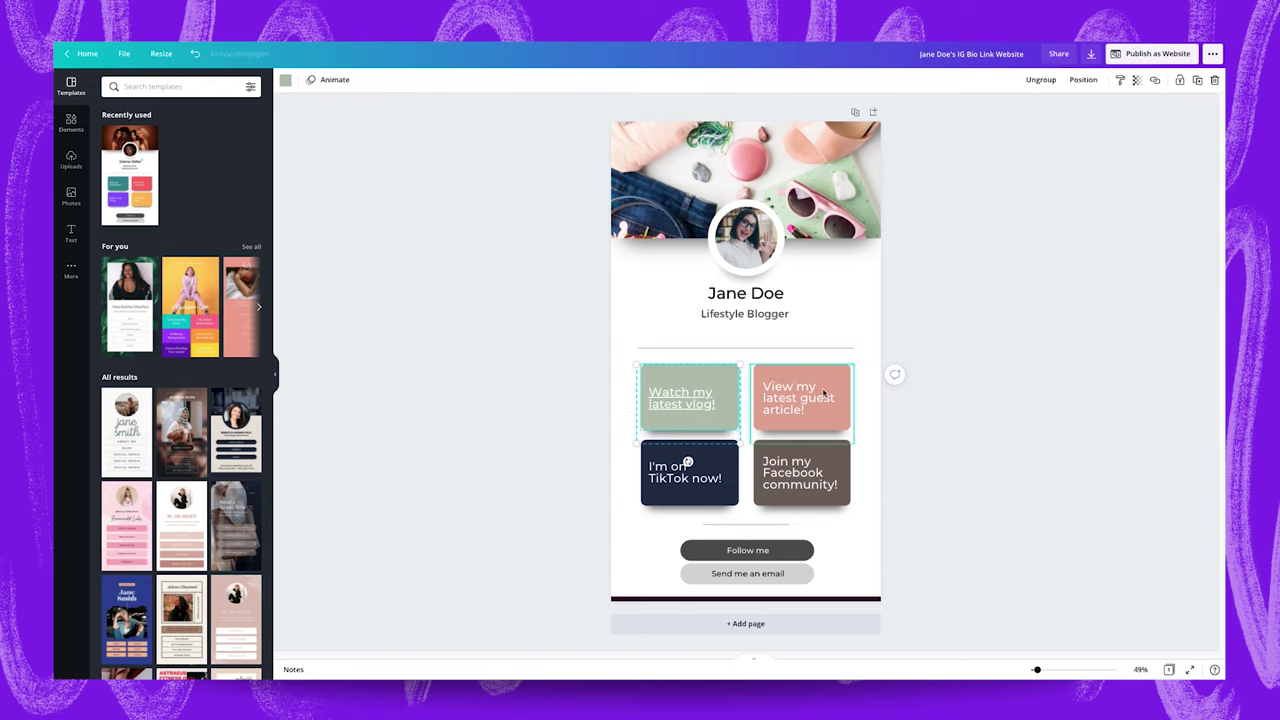
pyautogui.click(607, 426)
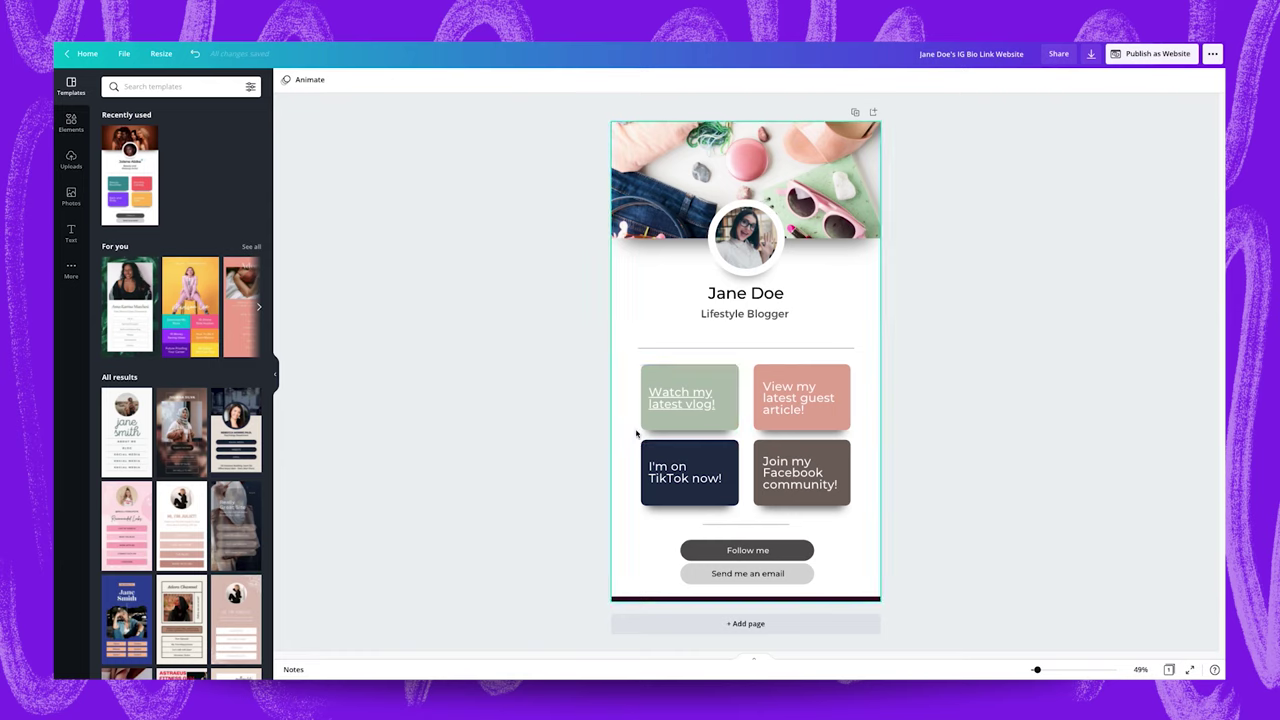
pyautogui.click(701, 386)
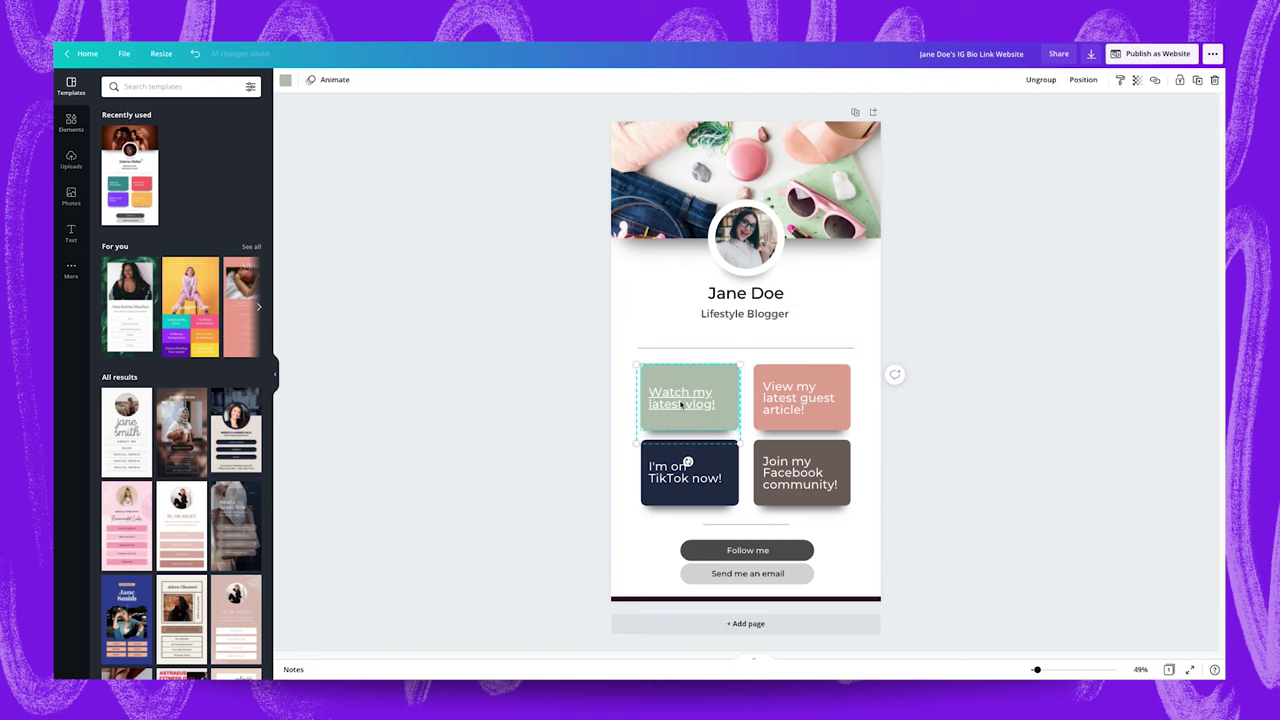
pyautogui.click(890, 362)
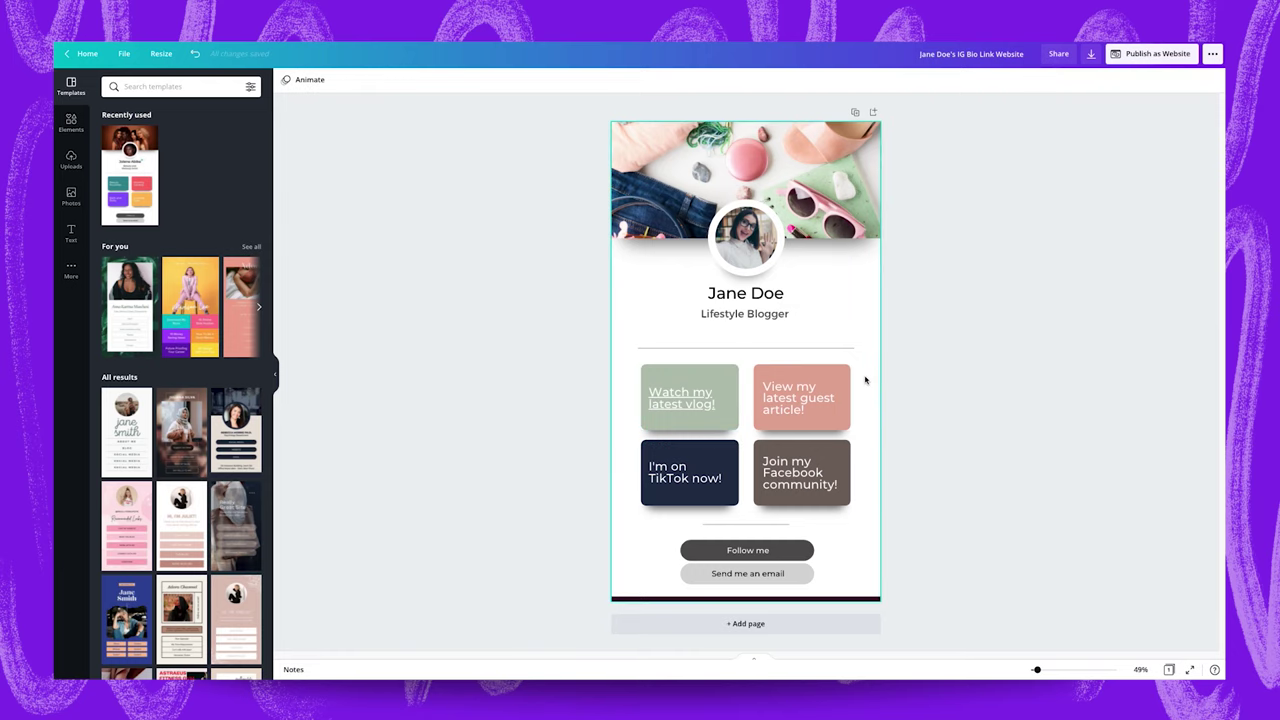
# - Link the guest article tile to the magazine article address, then begin linking the Facebook tile
pyautogui.click(807, 402)
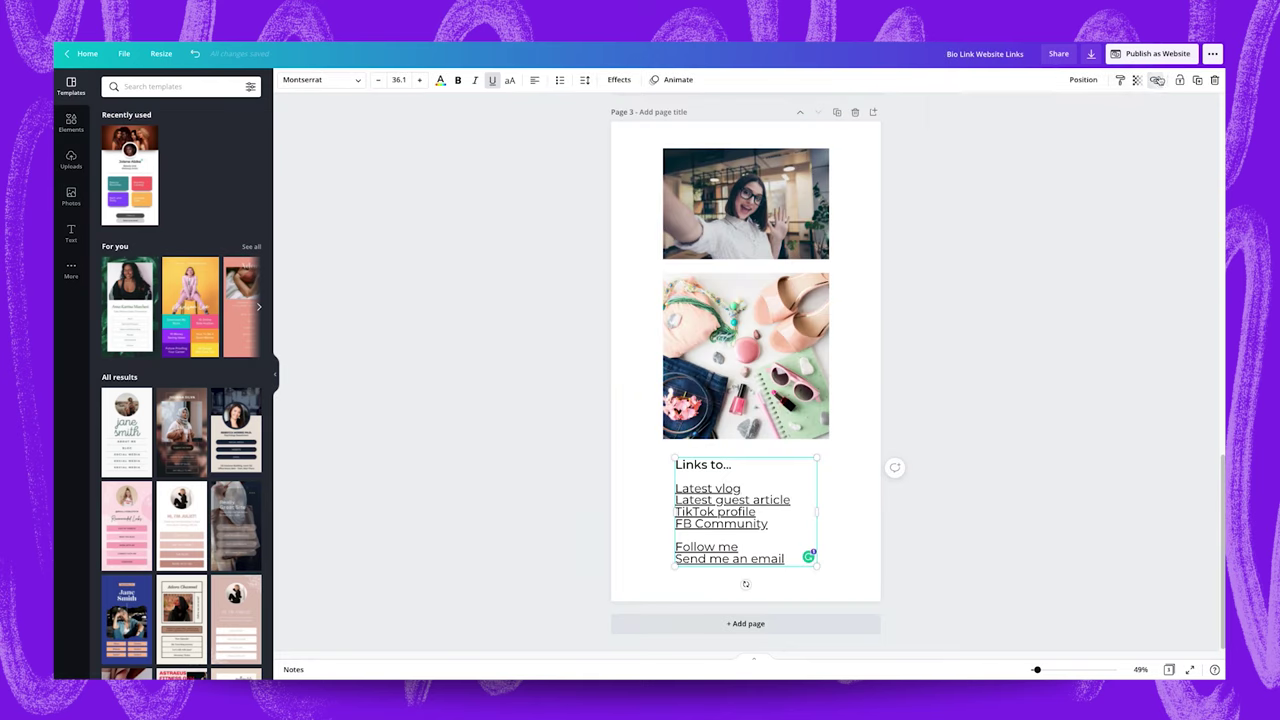
pyautogui.click(1156, 80)
pyautogui.tripleClick(1035, 118)
pyautogui.hotkey('ctrl', 'c')
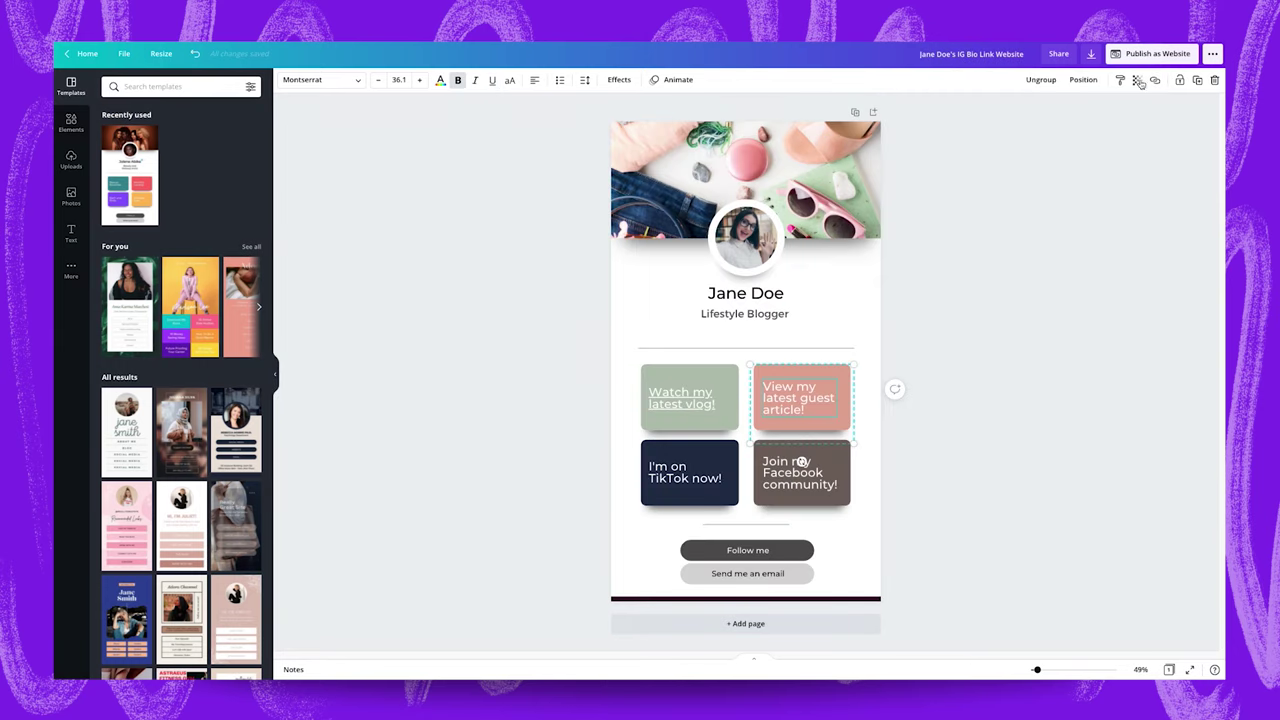
pyautogui.click(1156, 80)
pyautogui.hotkey('ctrl', 'v')
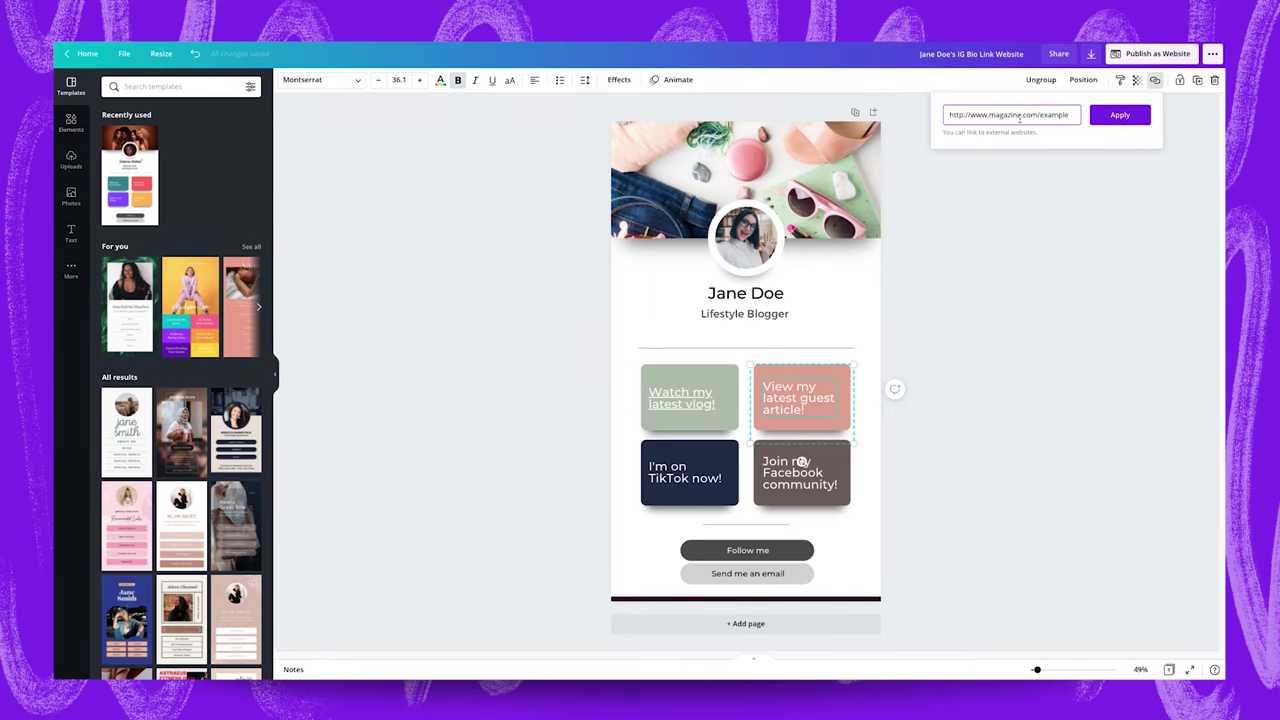
pyautogui.click(1119, 115)
pyautogui.click(906, 411)
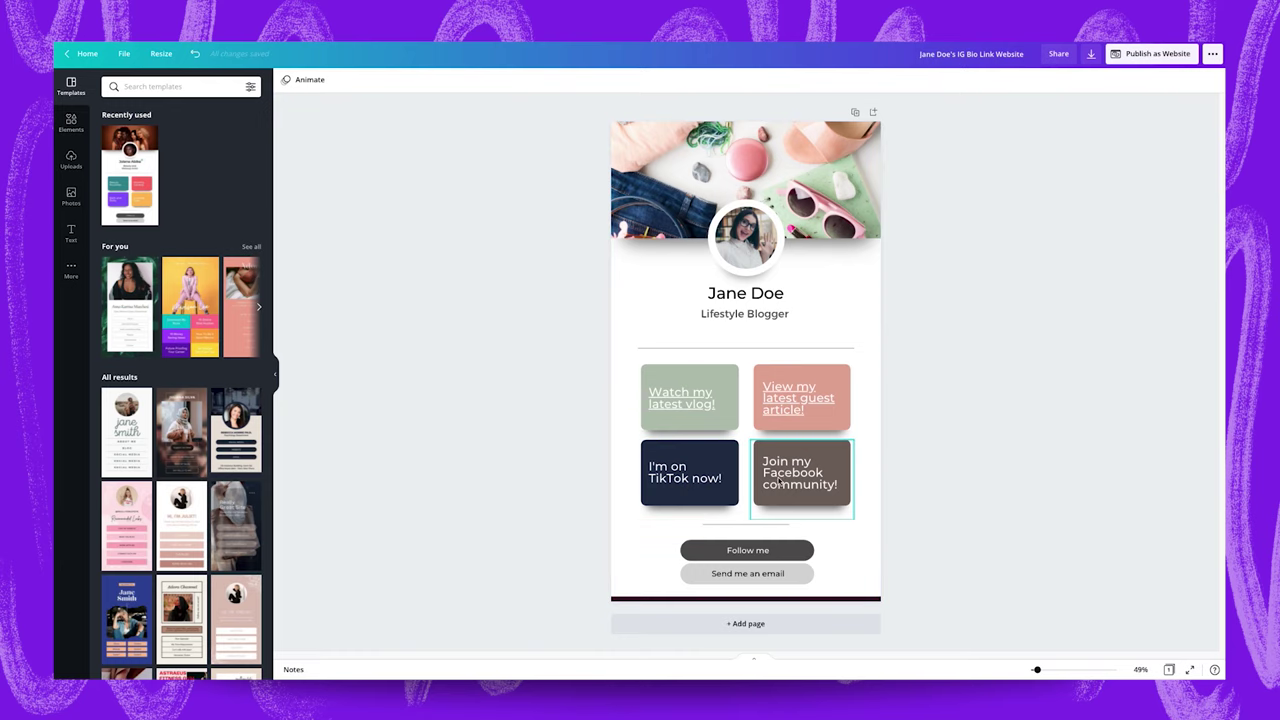
pyautogui.click(779, 481)
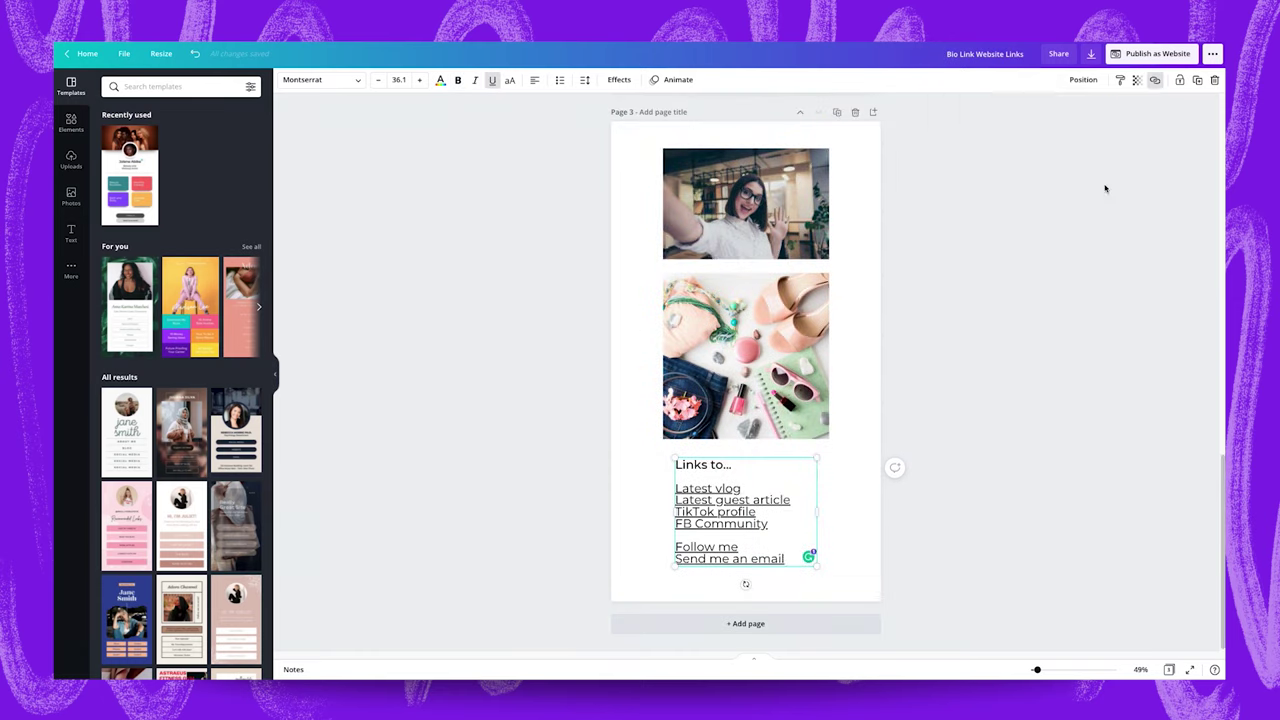
pyautogui.click(1155, 80)
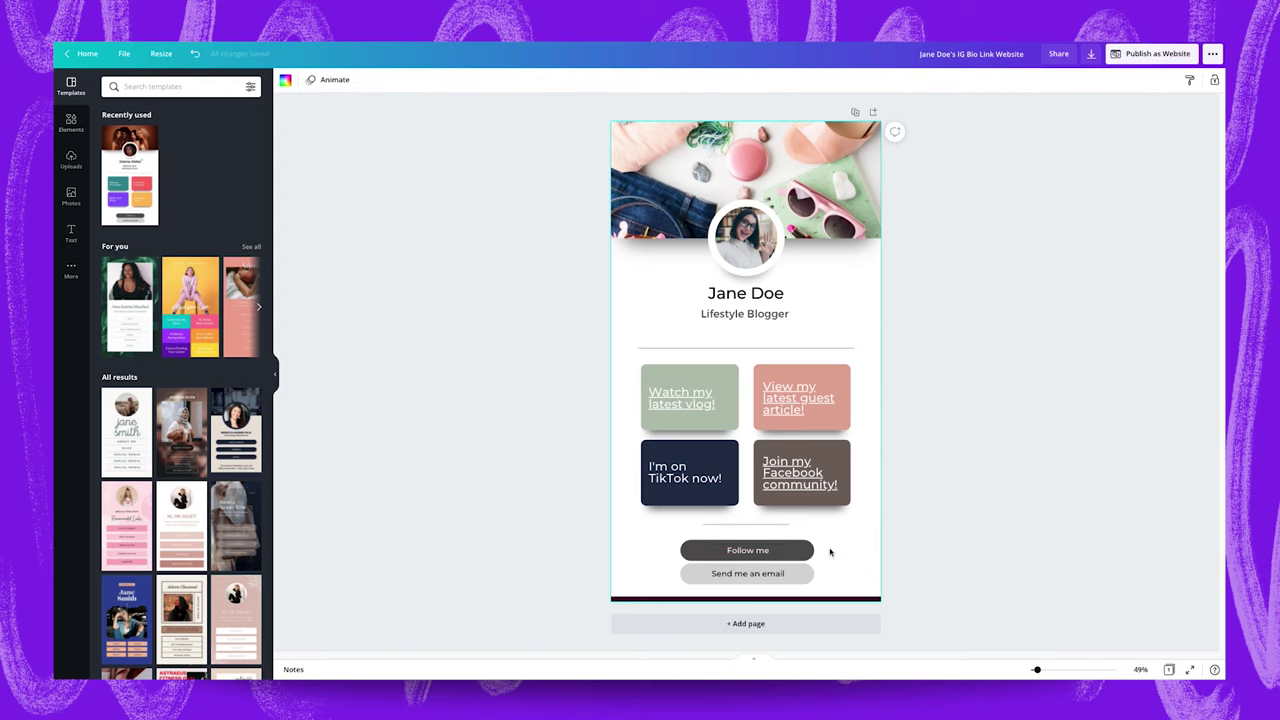
# - Group the Send me an email pill's shape and text into a single piece
pyautogui.click(795, 550)
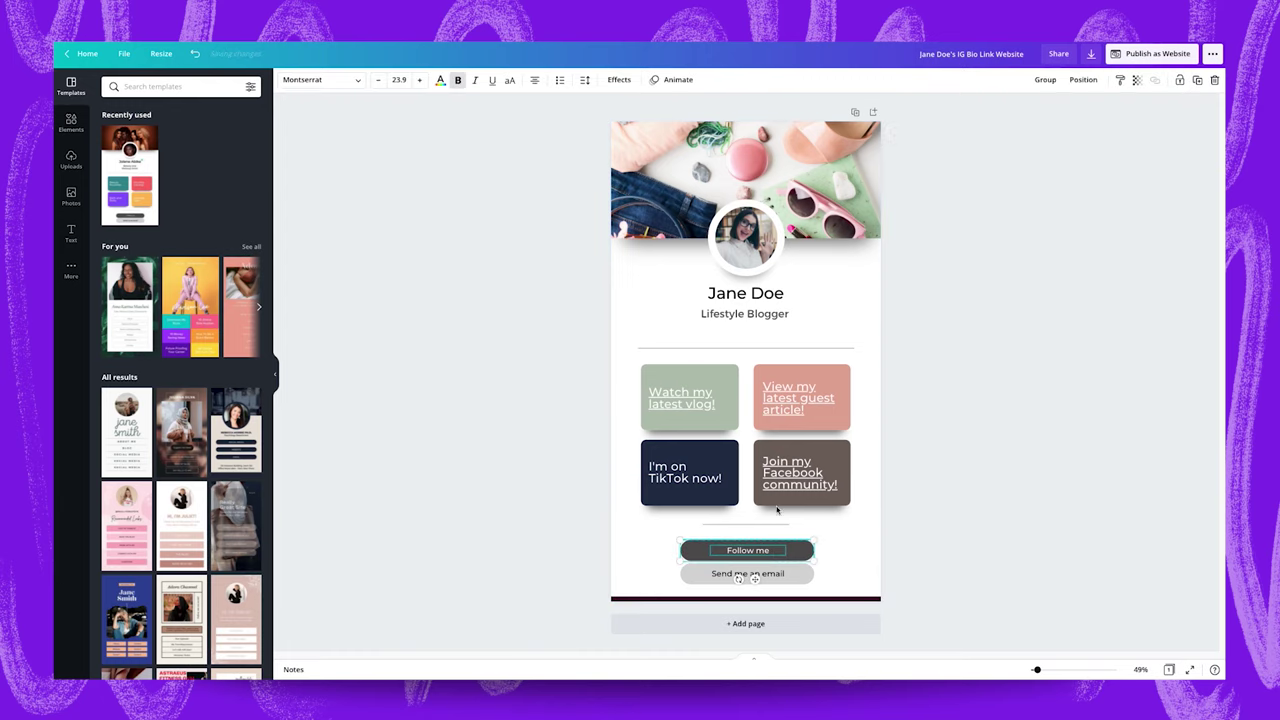
pyautogui.click(840, 580)
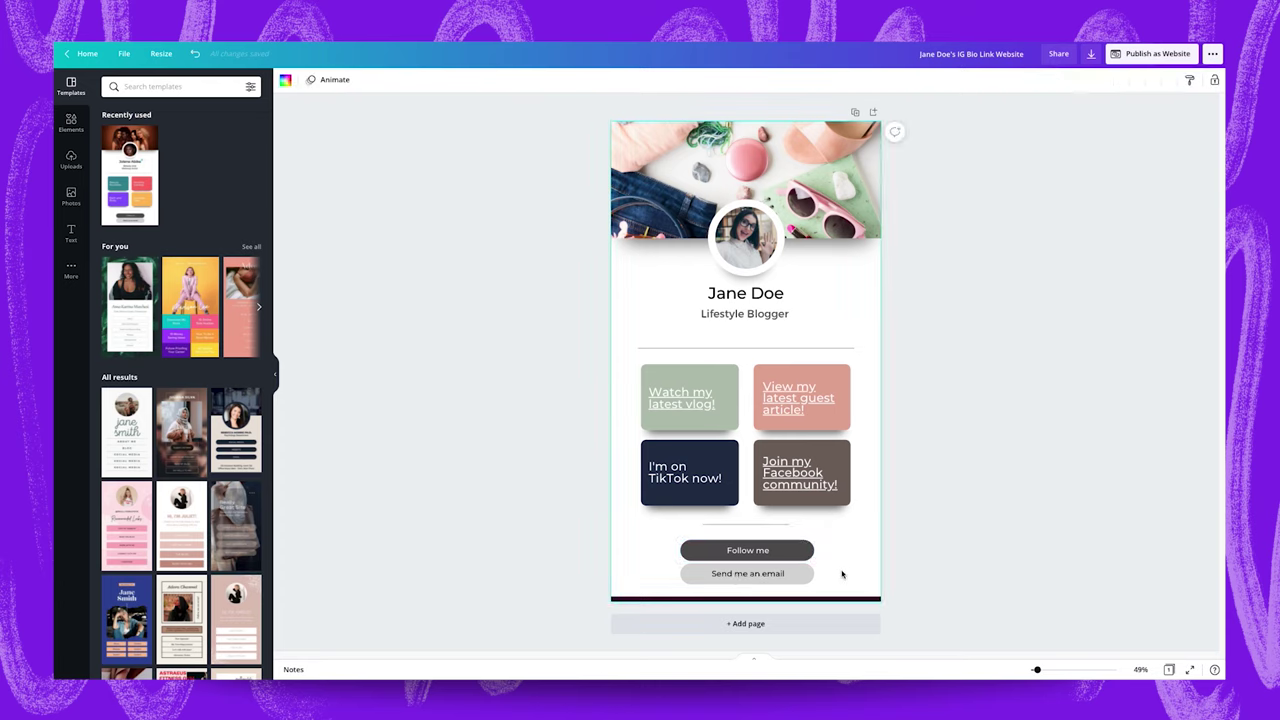
pyautogui.click(750, 575)
pyautogui.click(1048, 81)
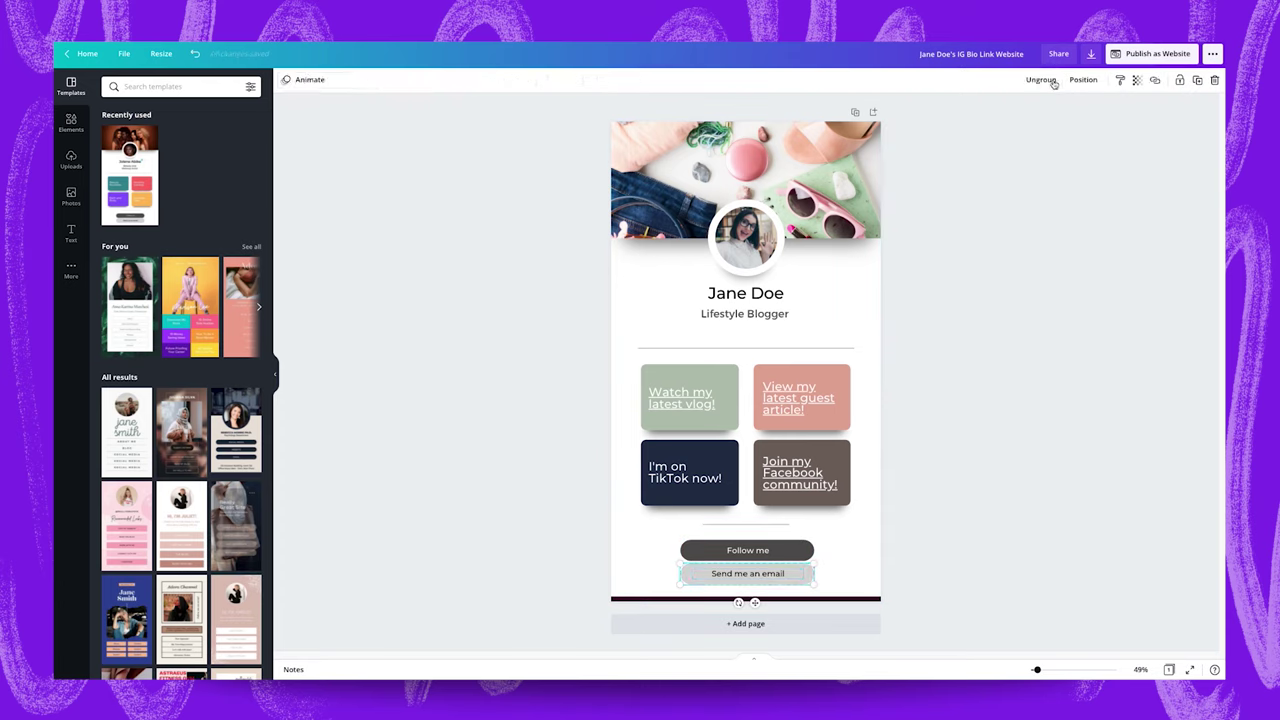
pyautogui.click(845, 550)
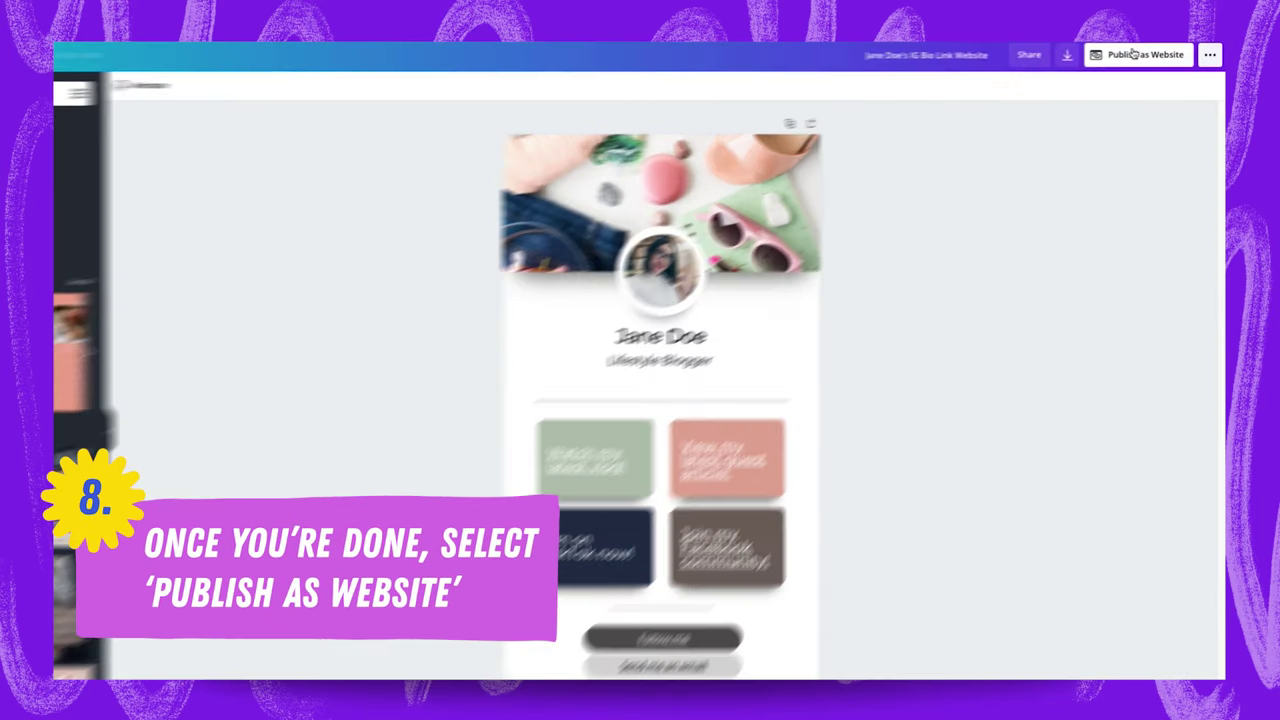
# - Publish as a website and review the web styles: Presentation, Scrolling, Classic navigation, Standard
pyautogui.click(1143, 53)
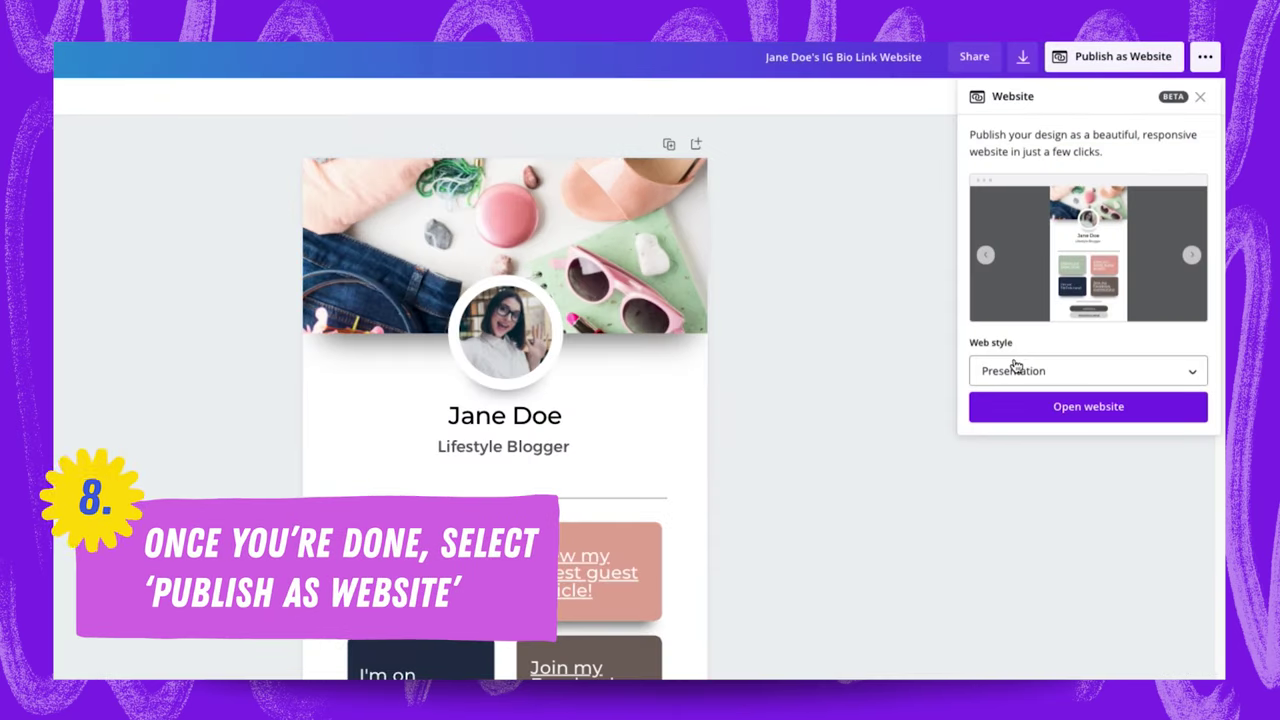
pyautogui.click(1070, 371)
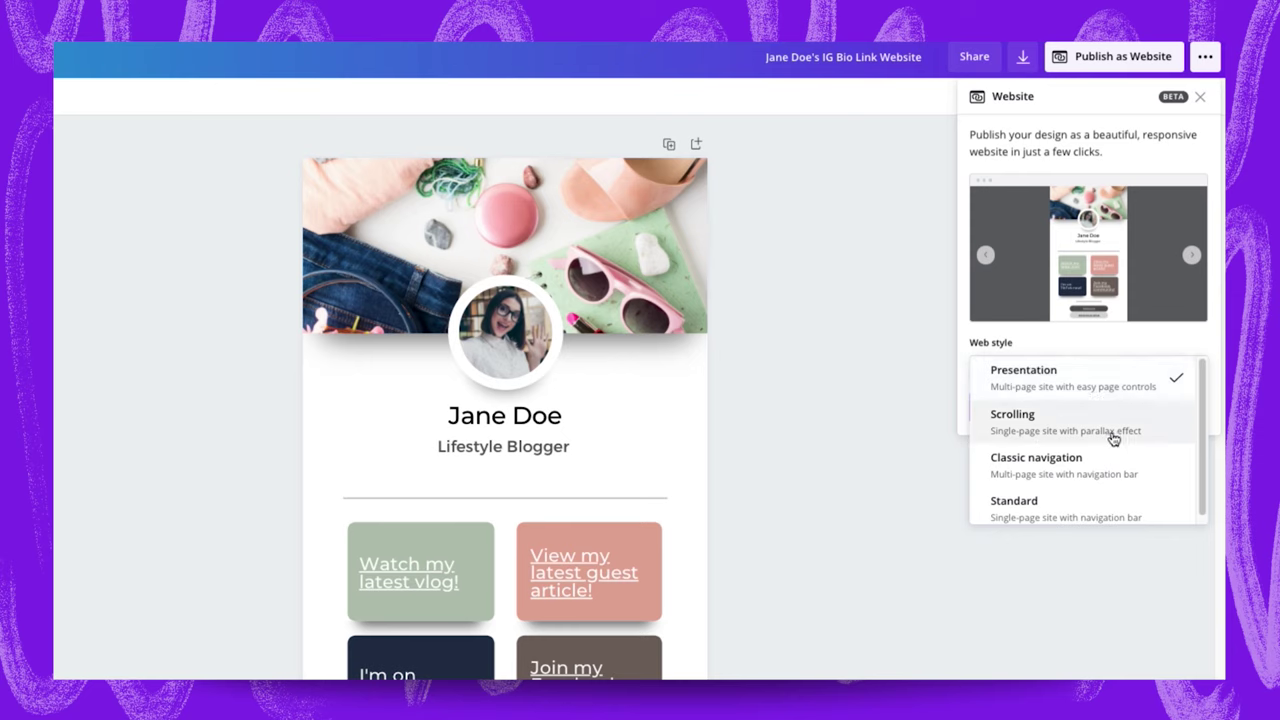
pyautogui.scroll(-1, 1075, 468)
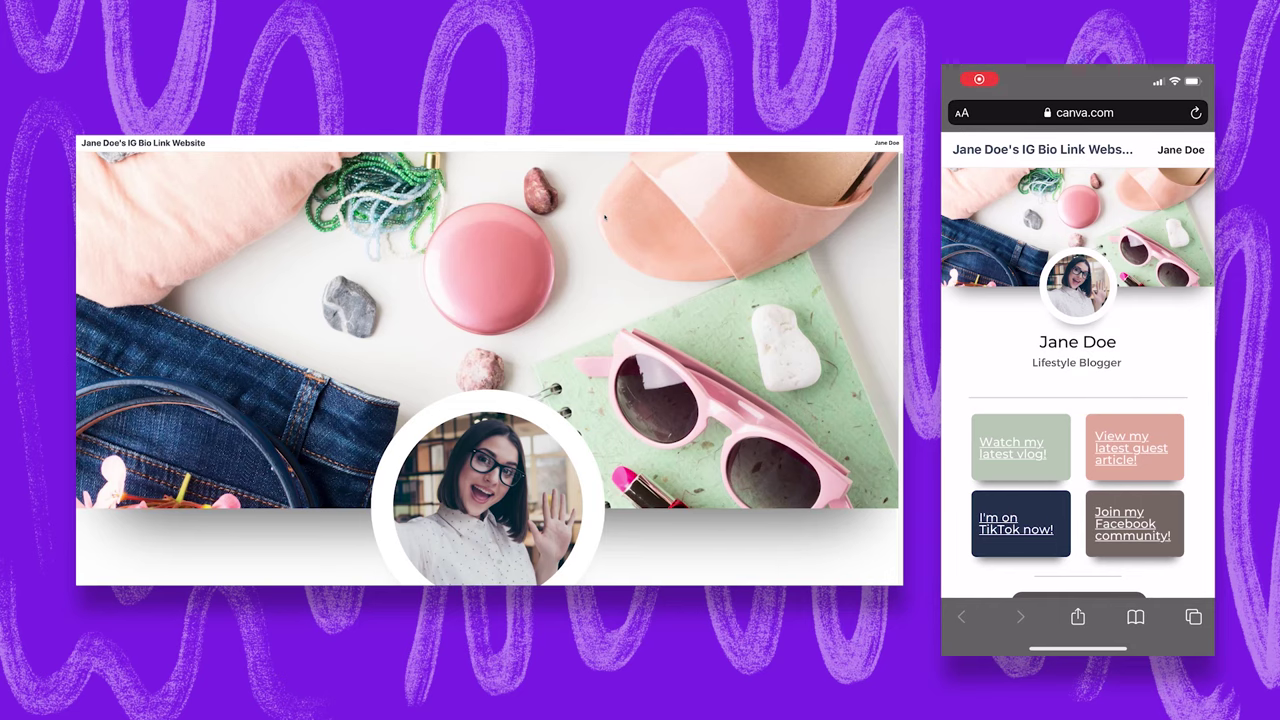
# - Scroll the live bio link site and follow its 'Watch my latest vlog!' link
pyautogui.scroll(-2, 604, 215)
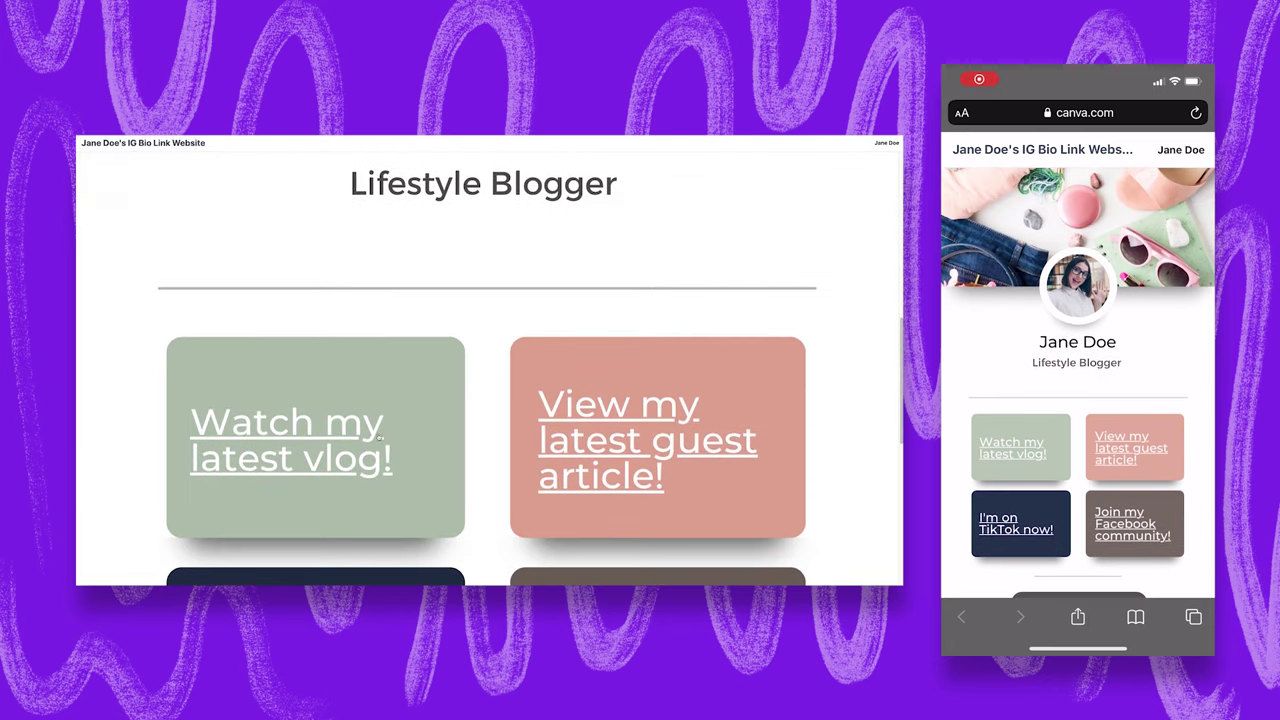
pyautogui.click(347, 461)
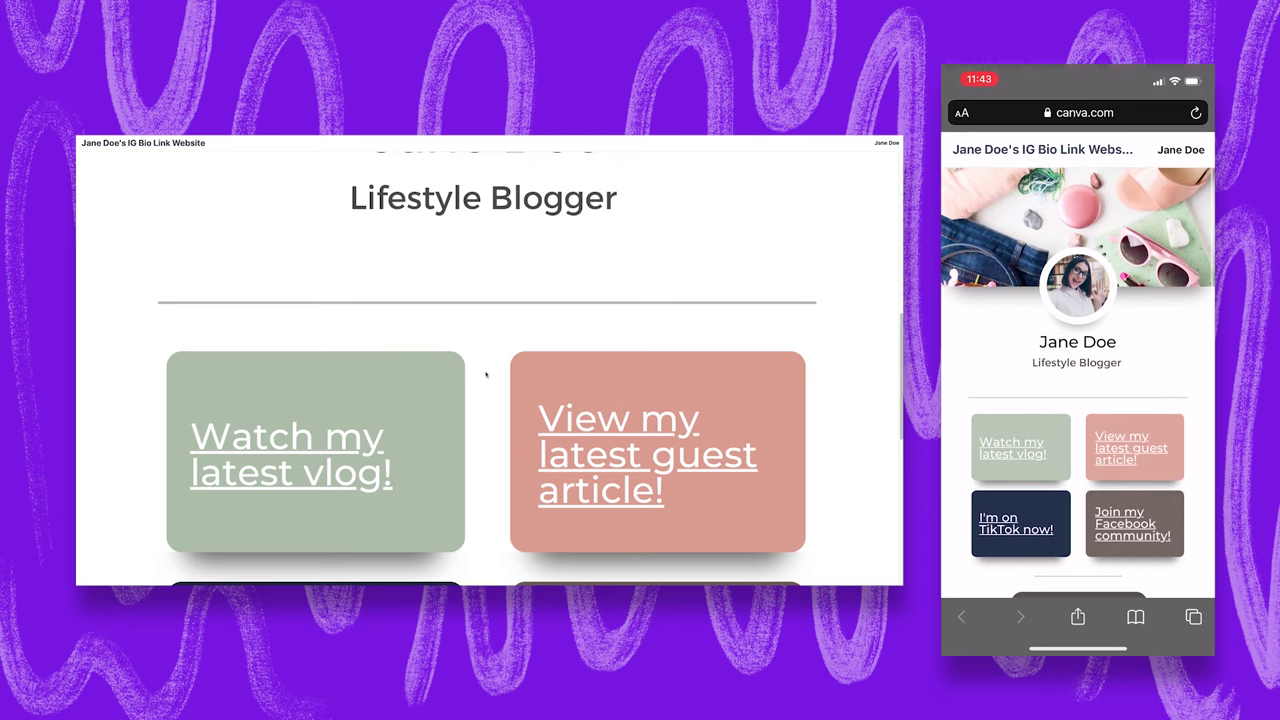
pyautogui.scroll(-10, 486, 374)
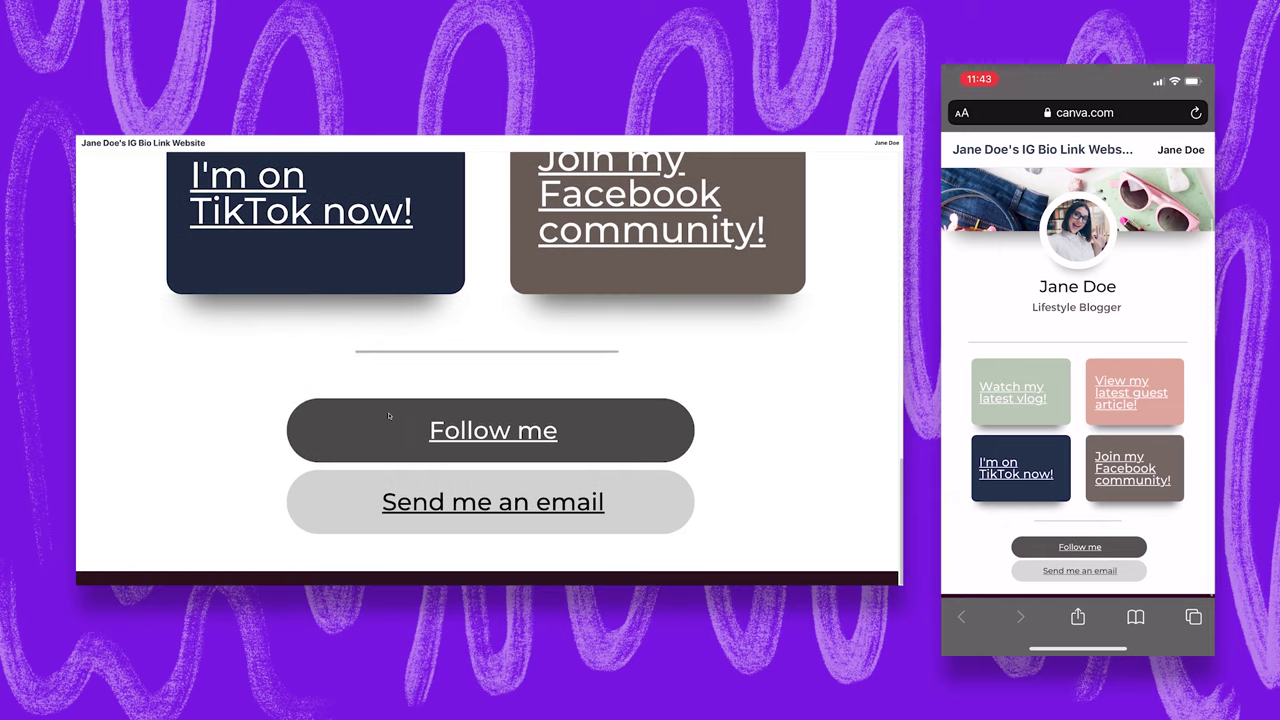